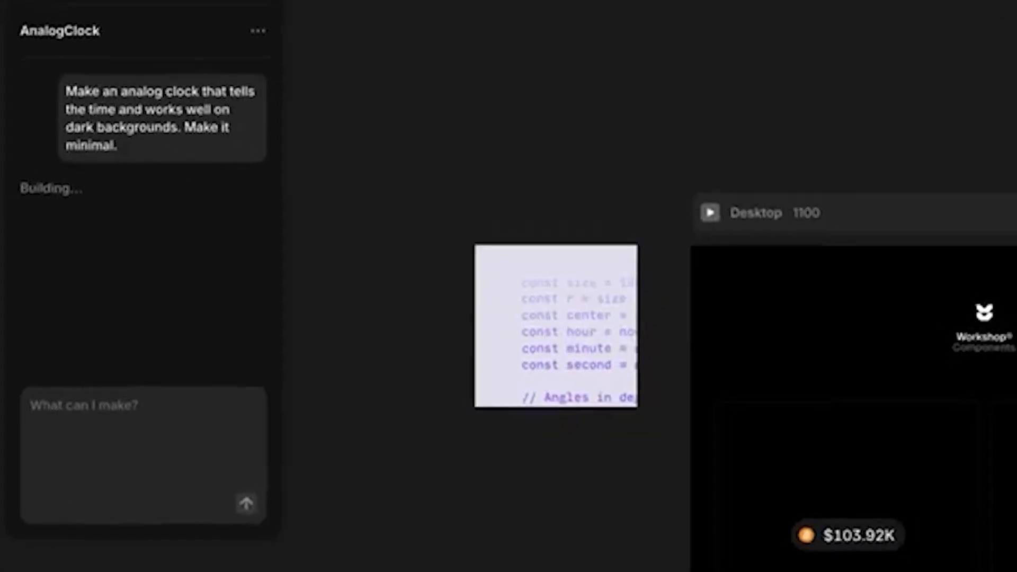
Set the AnalogClock component's background to 000000 and its second hand colour to 0055FF
click(611, 358)
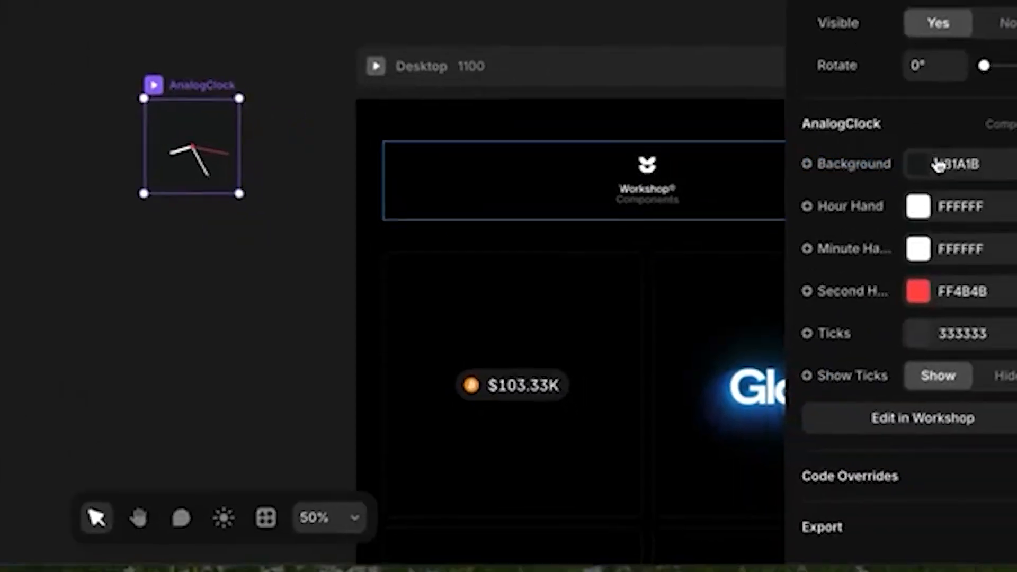
click(938, 164)
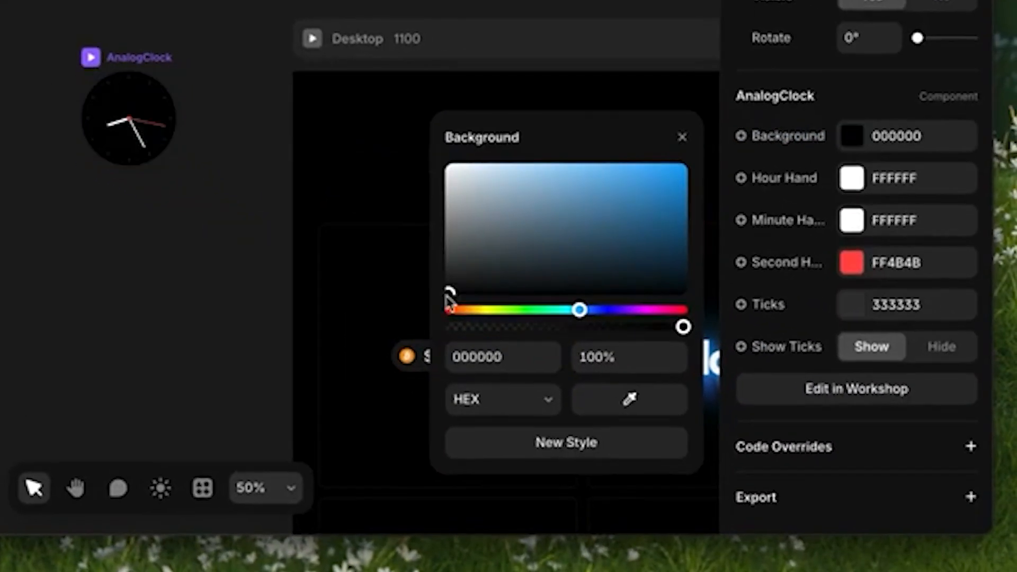
click(940, 292)
text(0055FF)
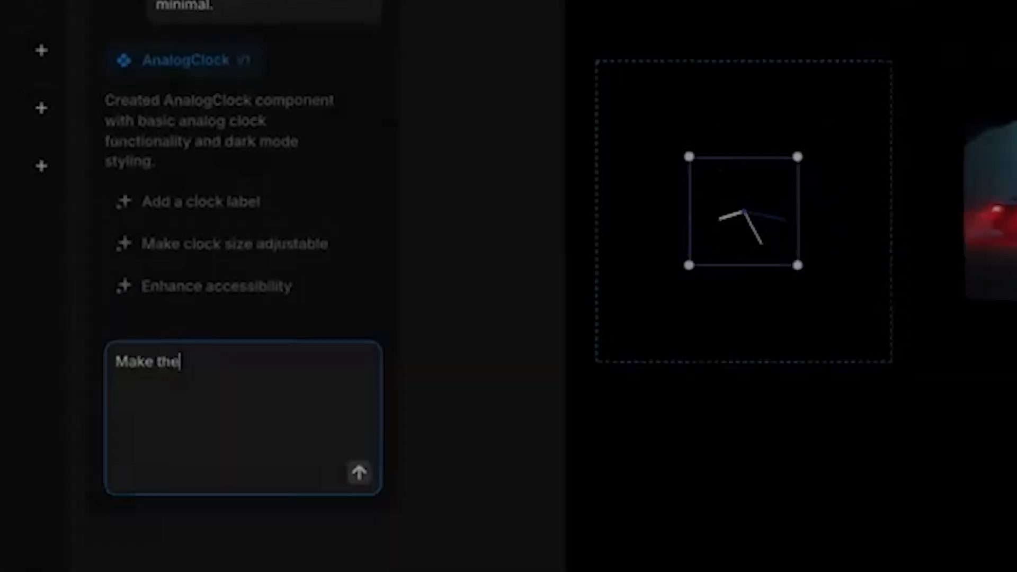
Write a Workshop prompt asking to make the seconds hand rotate smoothly and add in smaller ticks
text(seconds hand rotate smoothly. Add in smaller ticks)
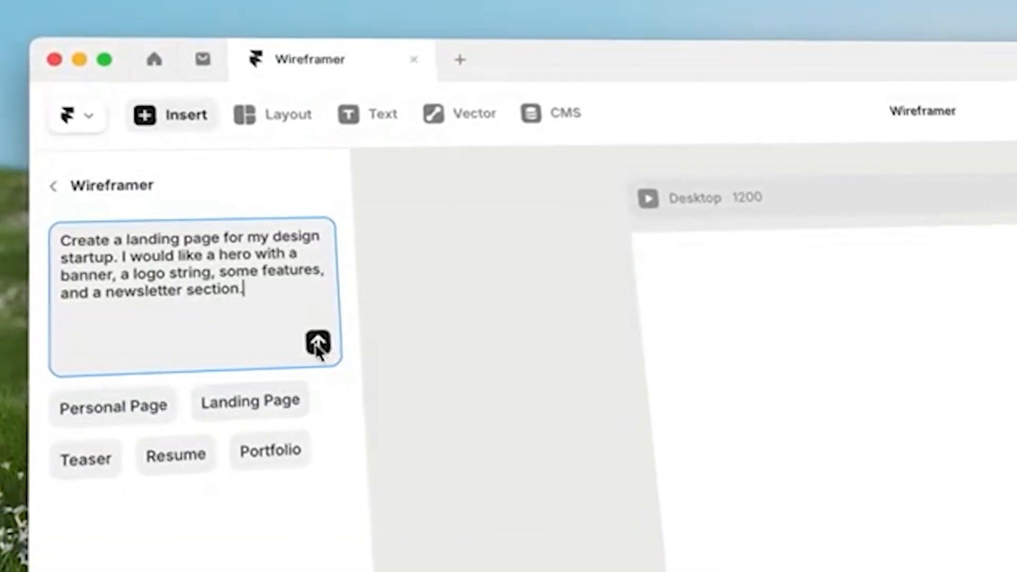
Submit the Wireframer prompt for a design startup landing page with hero, logo string, features and newsletter section
click(317, 343)
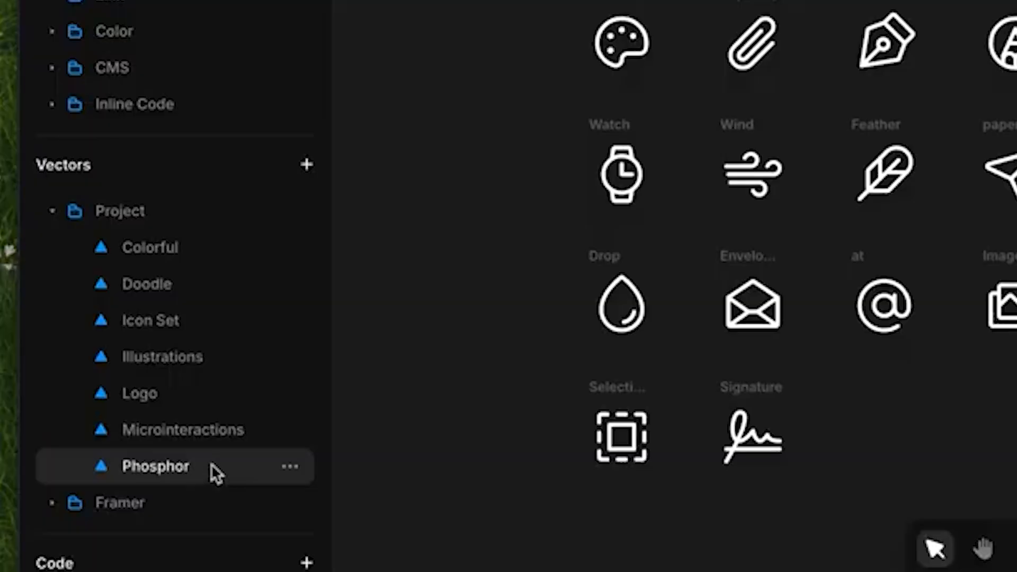
Browse the project's vector sets and the icons available in the Phosphor set
click(205, 429)
click(91, 518)
click(109, 440)
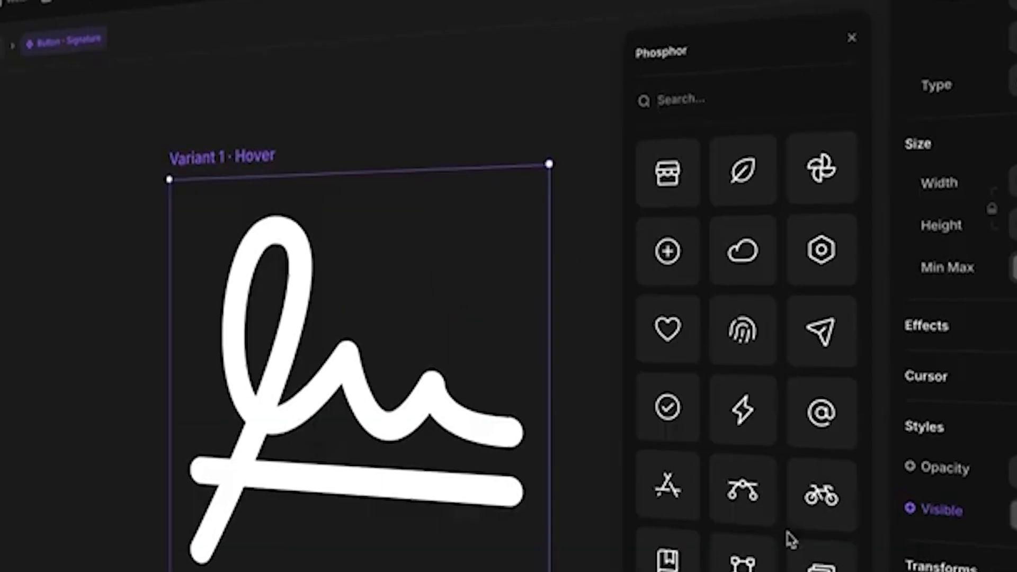
scroll(788, 538, down, 10)
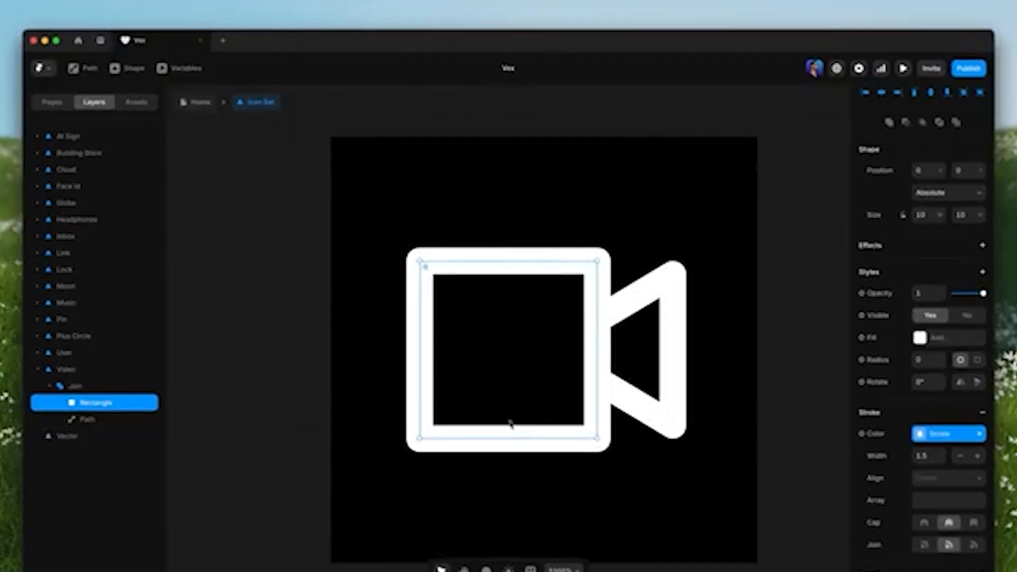
Round the corners of the rectangle in the Video icon
drag(425, 267, 450, 288)
key(super+minus)
key(super+minus)
key(super+minus)
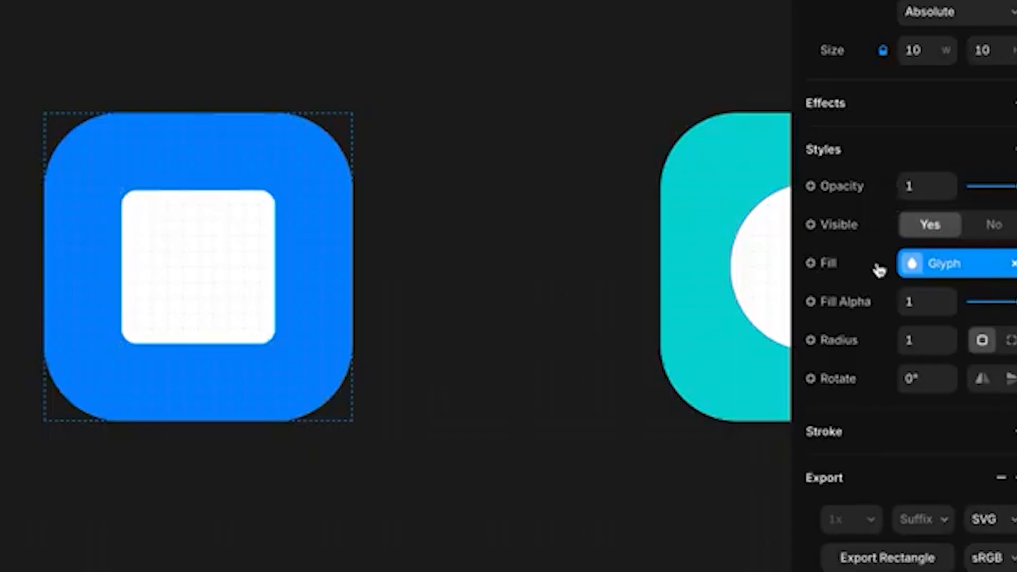
click(858, 302)
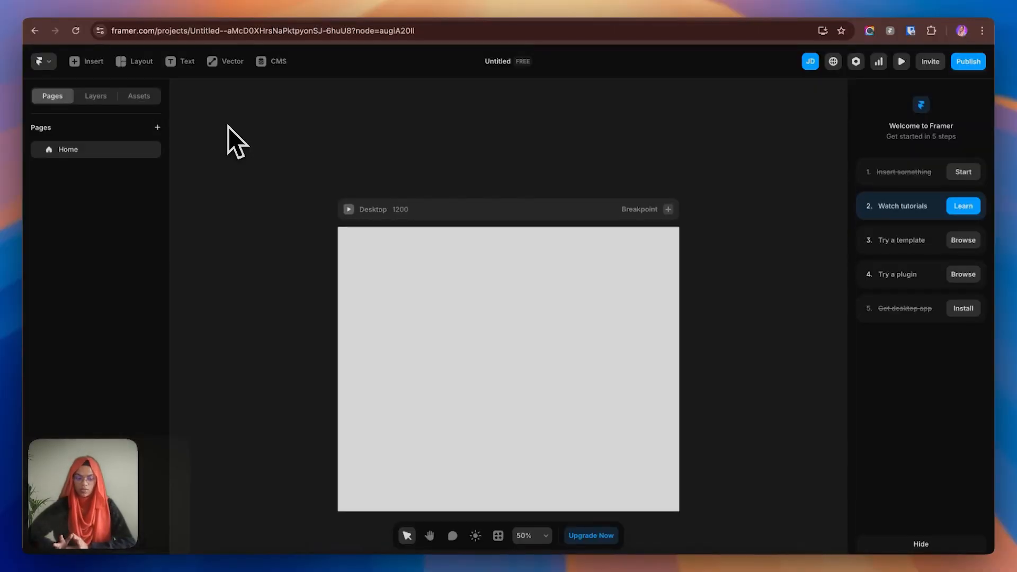
Open Wireframer to generate a page from a written prompt
click(93, 62)
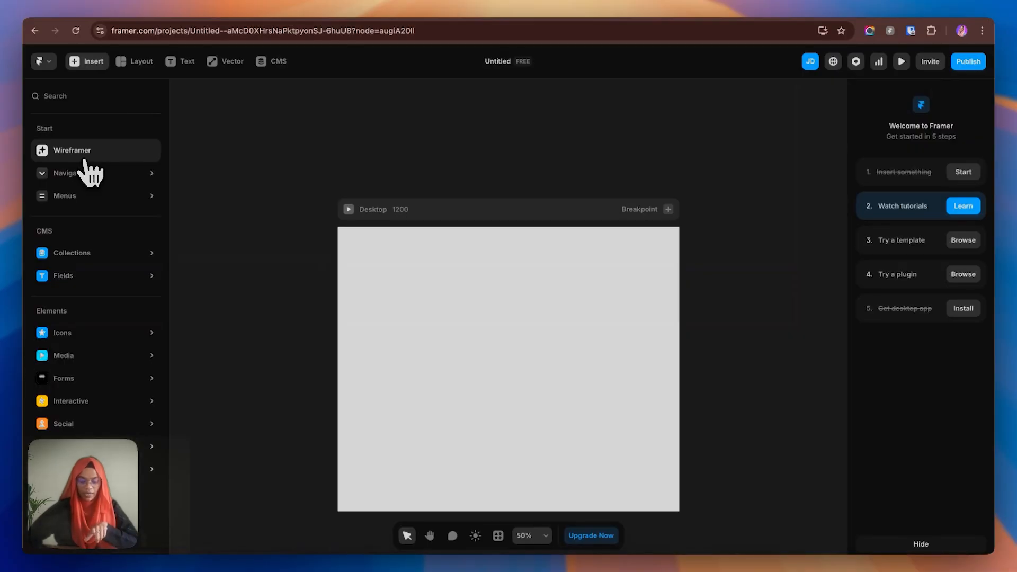
click(85, 158)
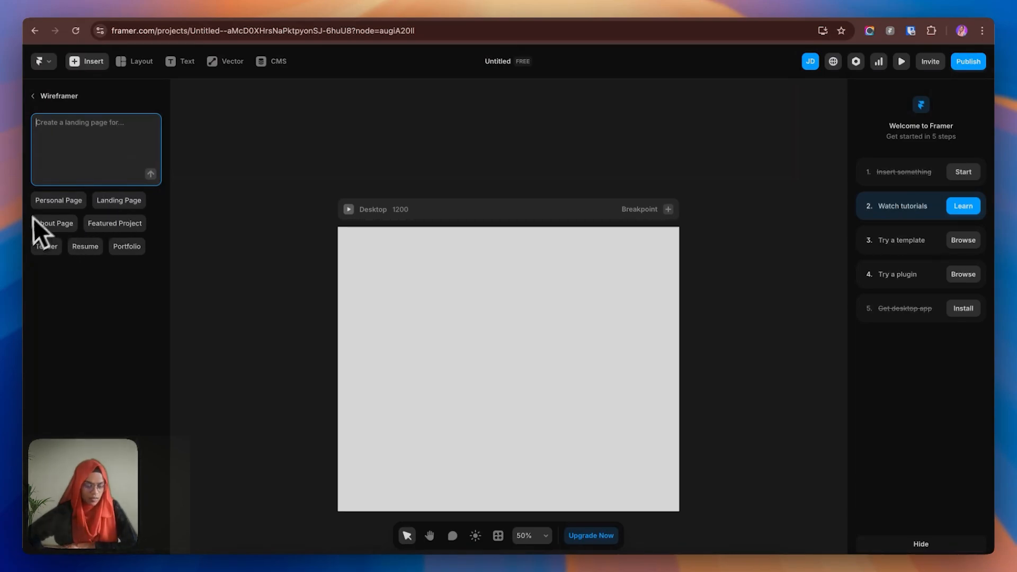
click(127, 206)
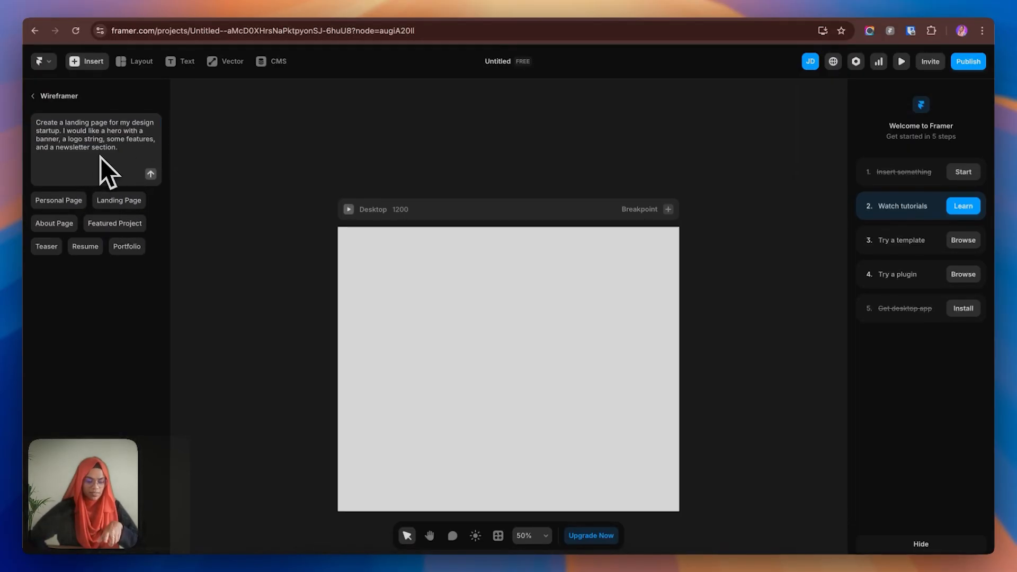
click(126, 151)
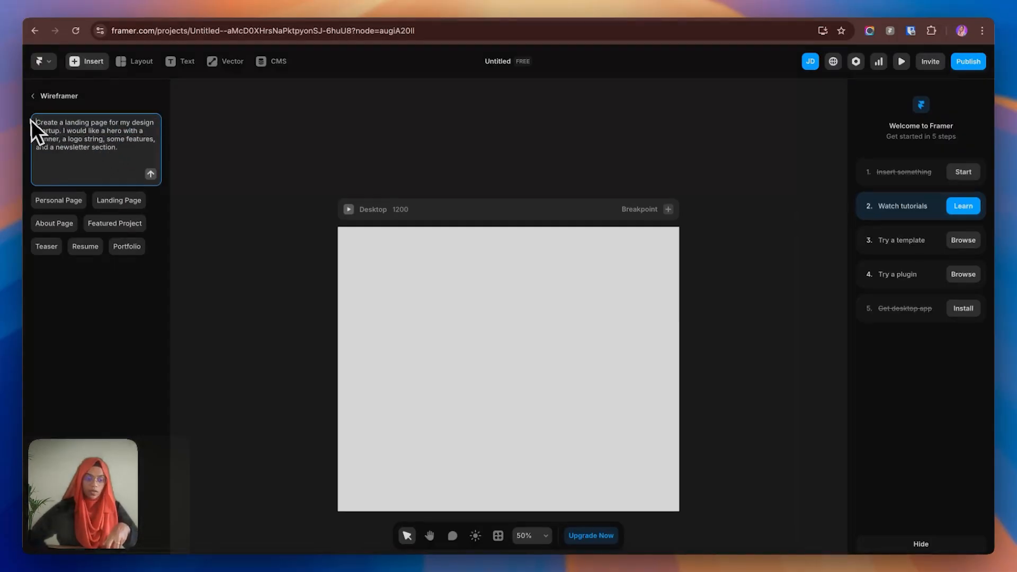
drag(123, 162, 26, 118)
key(BackSpace)
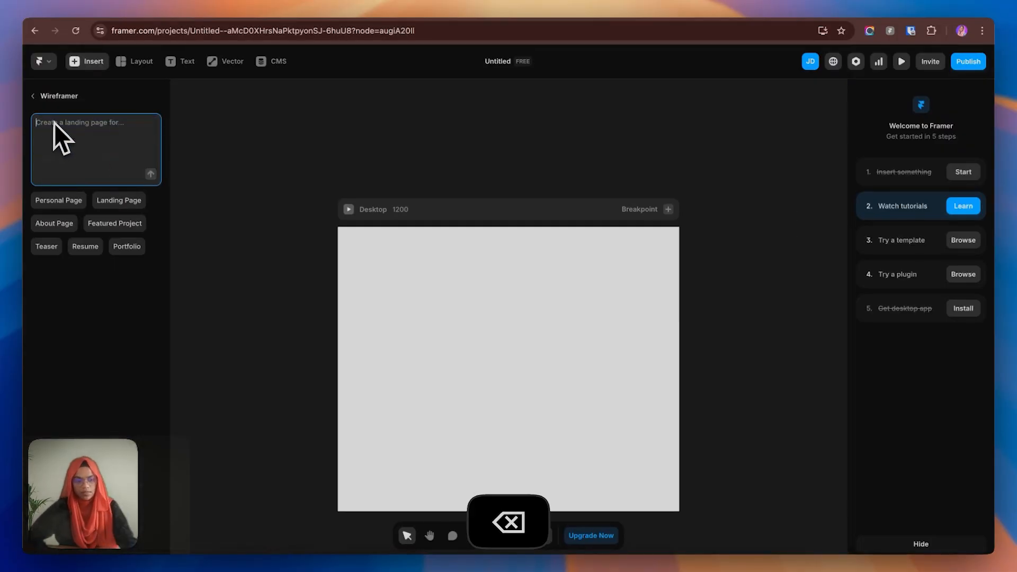
Generate a modern, minimal design startup landing page with bold hero, banner and CTA, scrolling logo strip, three core features with icons, and newsletter signup
text(Create a modern landing page for a design startup featuring a bold hero section with banner and CTA, a scrolling logo strip, three core features with icons, and a clean newsletter section. Use minimal design, smooth animations, and modern typography to convey creativity, professionalism, and trust.)
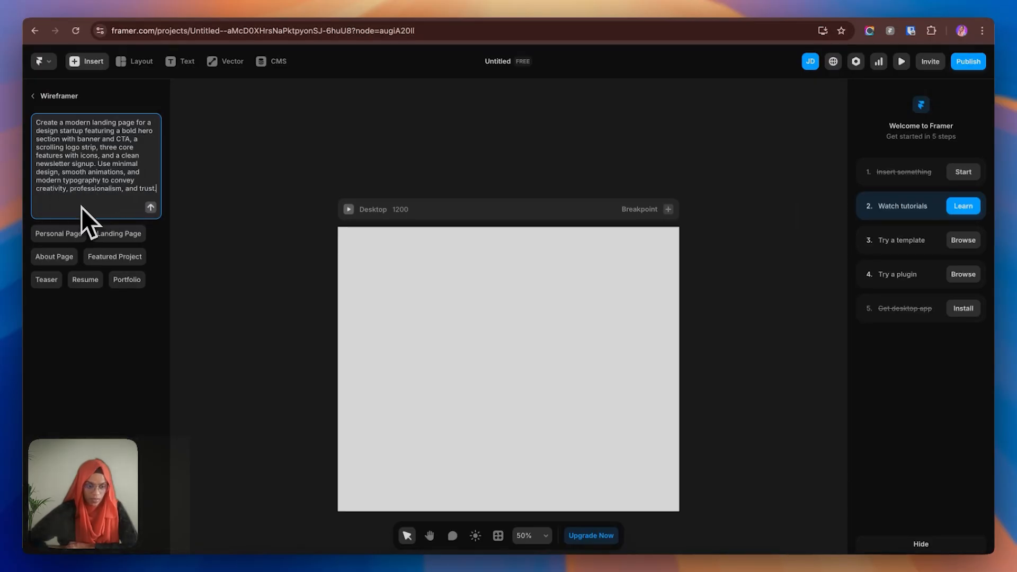
click(150, 207)
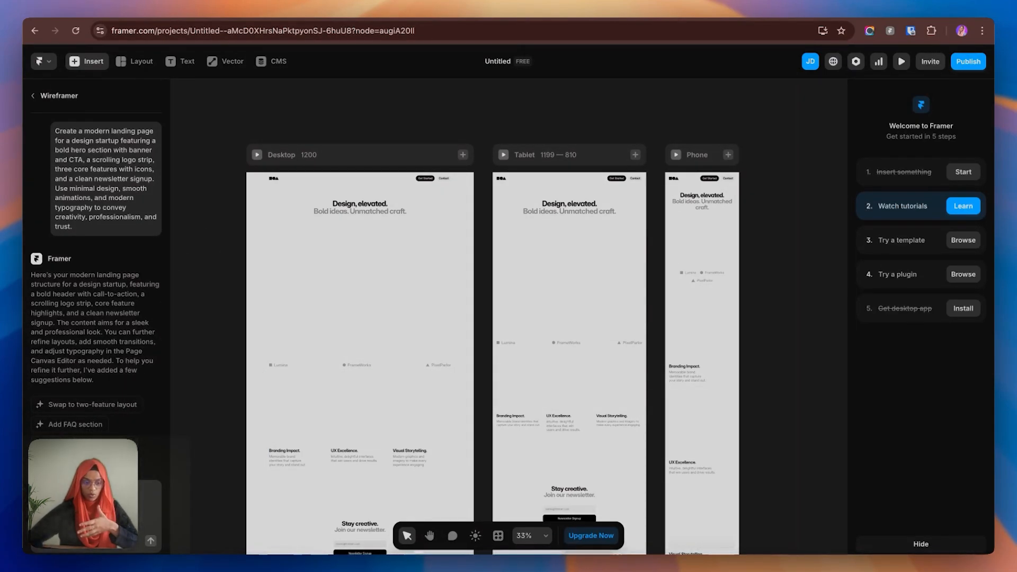
Have Wireframer make the hero copy even punchier and more minimal, and swap the feature section to the two-feature layout
click(95, 508)
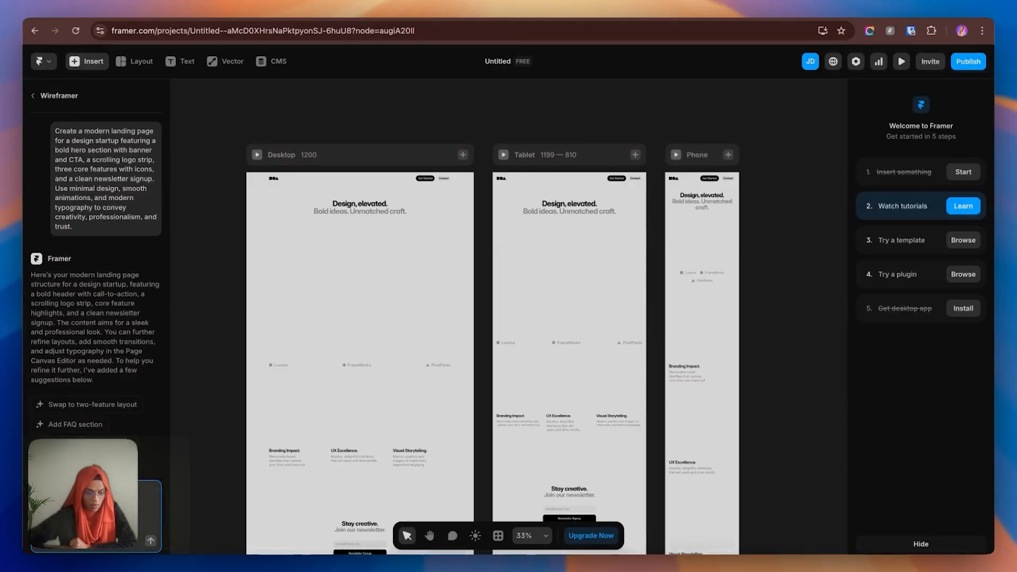
key(Return)
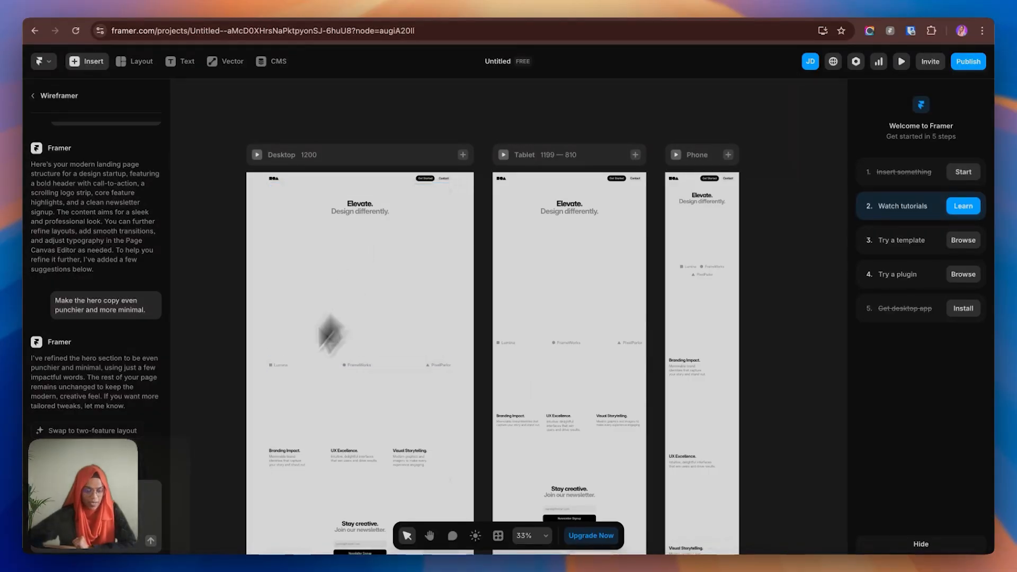
click(100, 433)
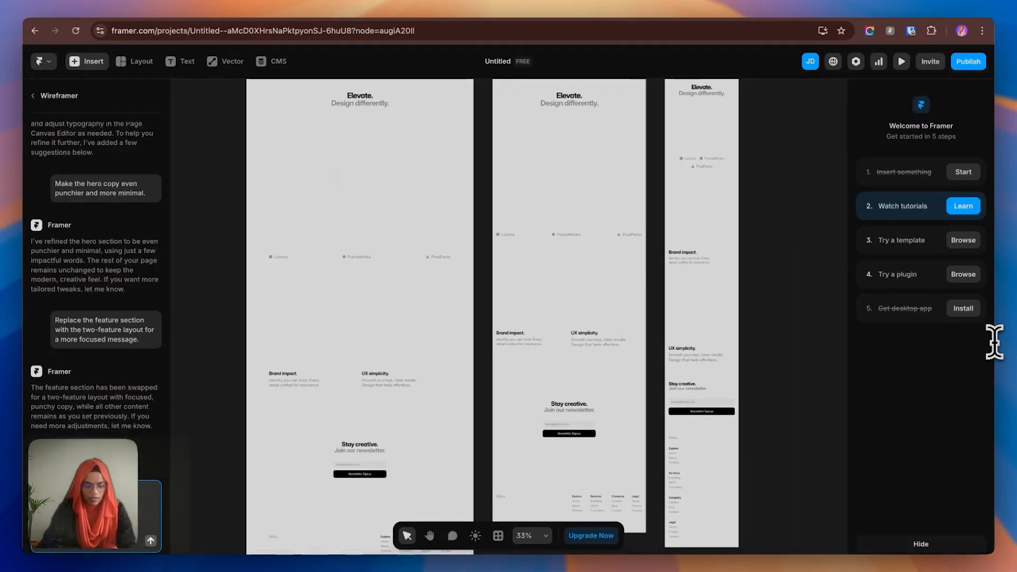
Ask Wireframer to add a gallery section to the page
key(BackSpace)
key(Return)
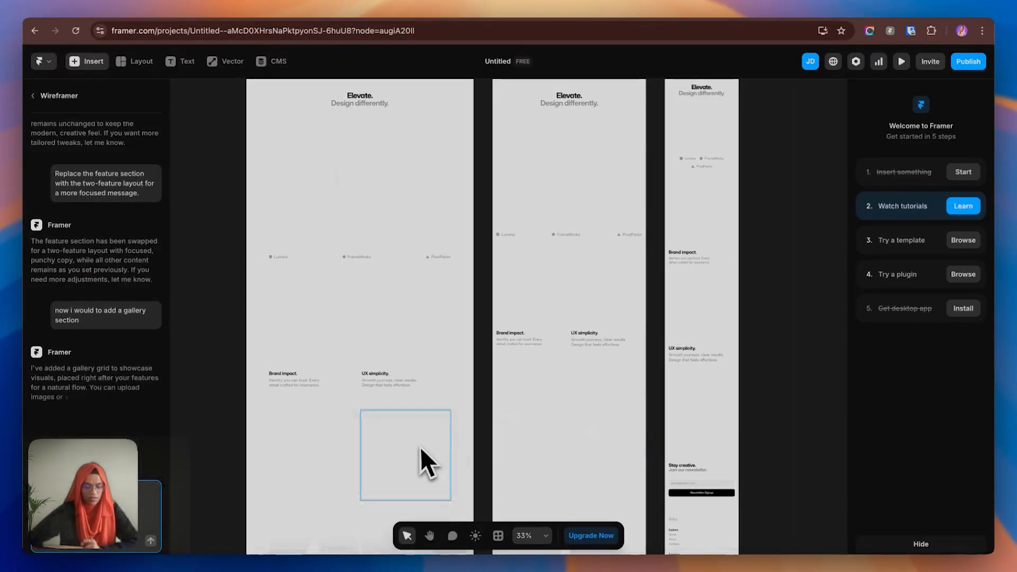
Compare the Desktop, Tablet and Phone breakpoints of the generated page on the canvas
click(378, 86)
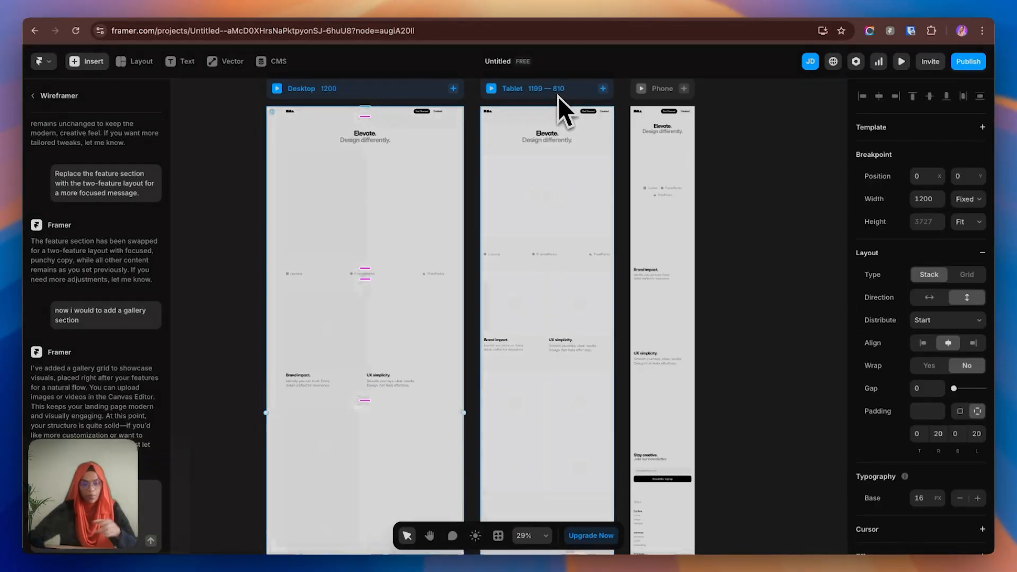
click(656, 99)
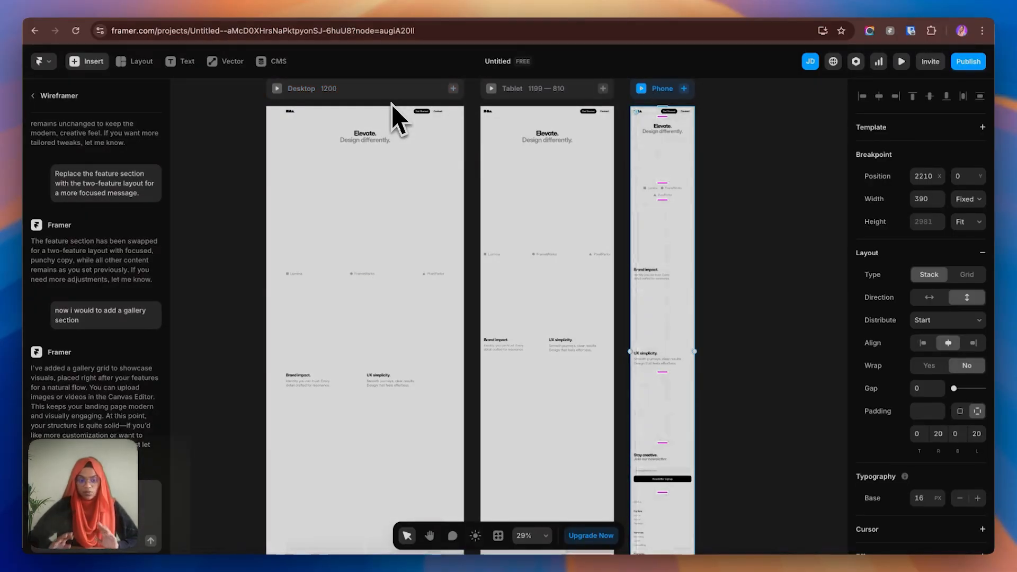
click(538, 91)
click(665, 96)
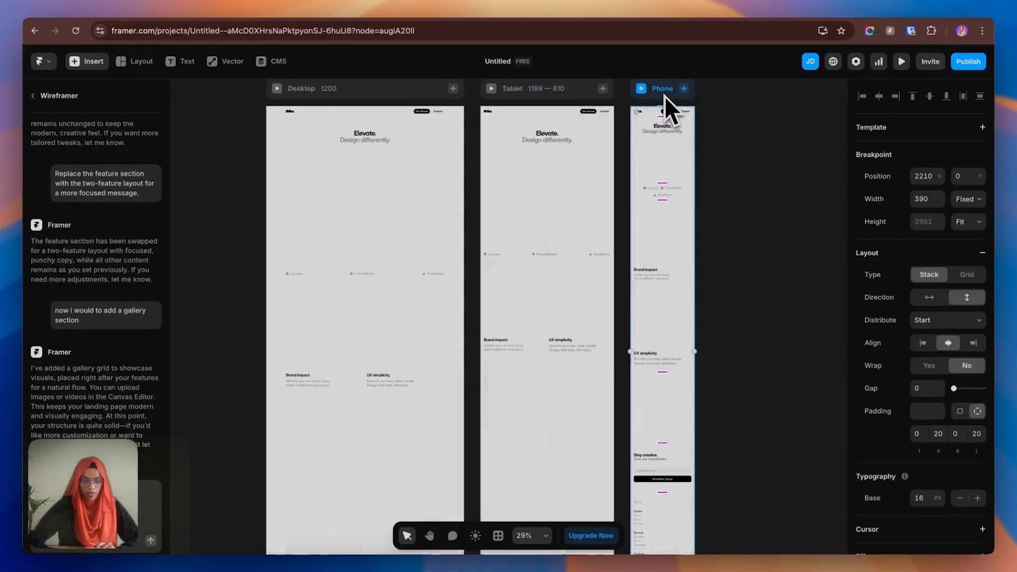
Preview the Phone layout at a width of 320, look through the page, and return to the canvas
click(902, 62)
mouse_move(627, 321)
mouse_down()
mouse_move(999, 325)
mouse_move(608, 315)
mouse_up()
scroll(715, 325, down, 5)
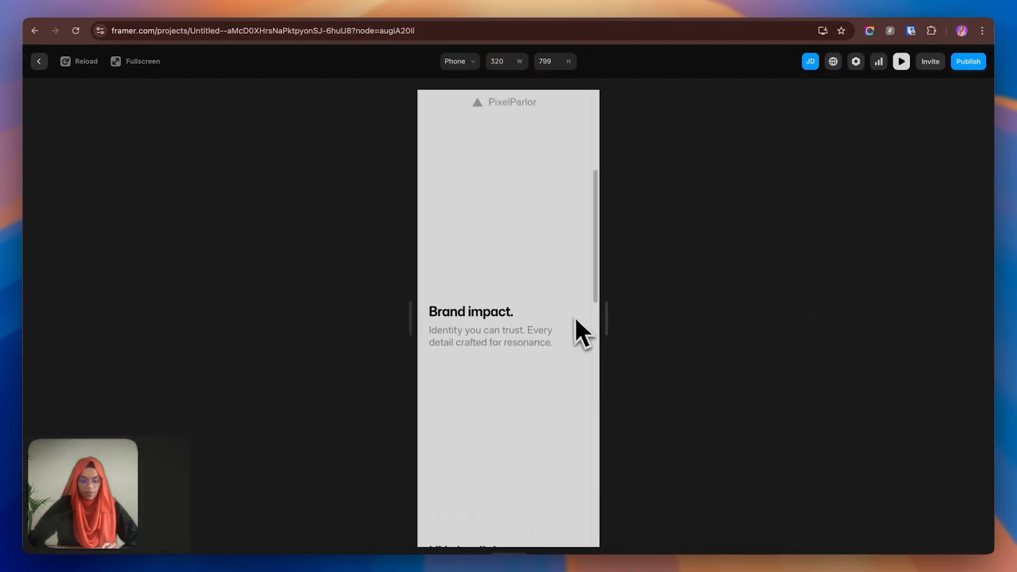
click(39, 61)
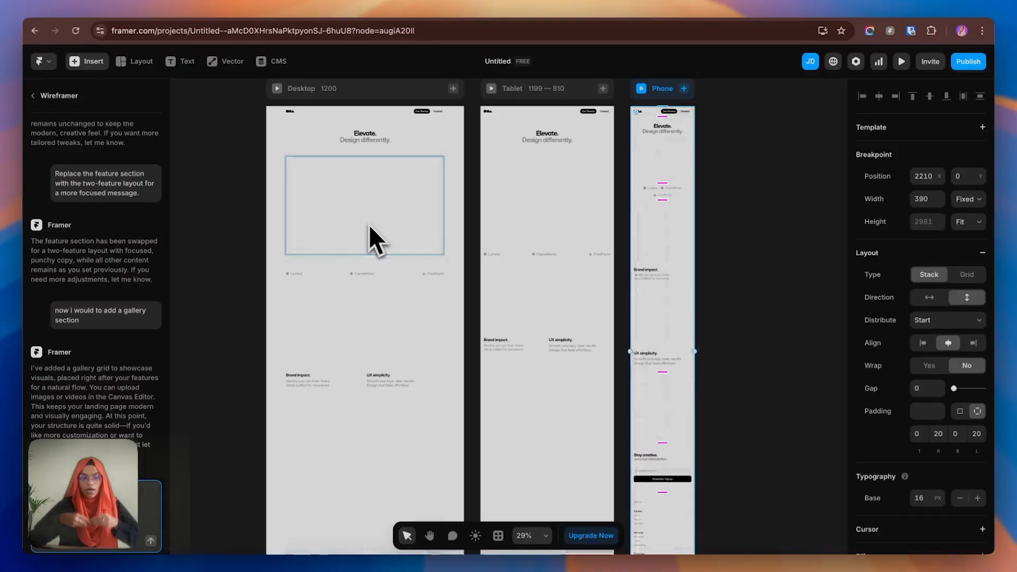
Change the fill of the Desktop hero's banner frame to an image
click(369, 224)
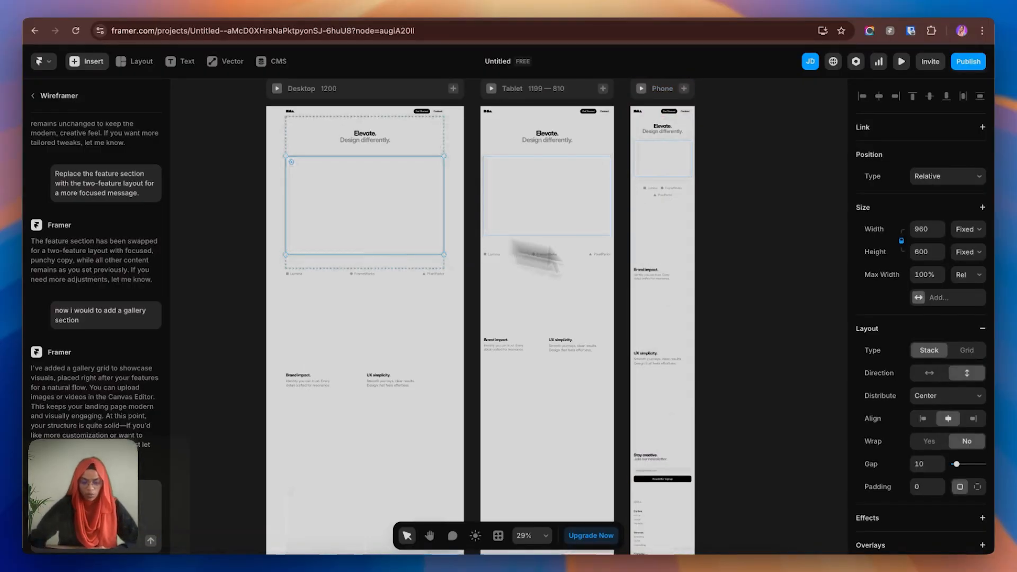
scroll(958, 455, down, 5)
click(948, 433)
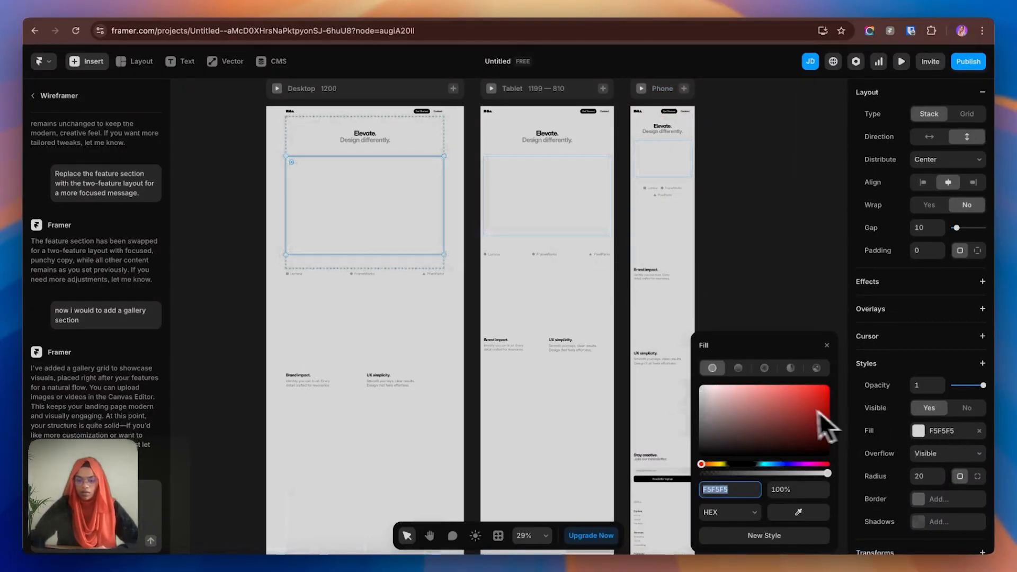
click(819, 365)
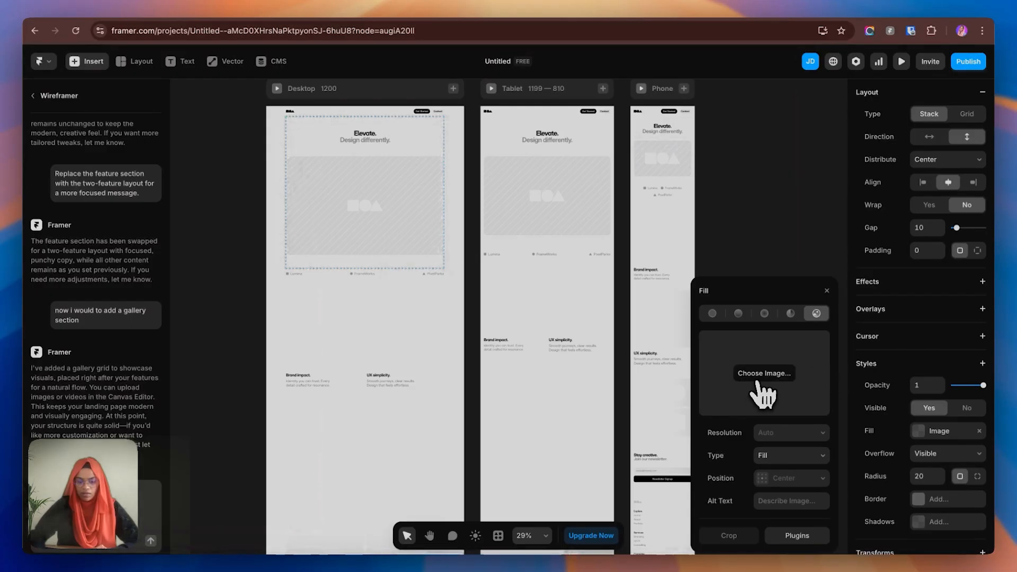
Generate a gradient blue image with the Visual Electric plugin and apply the laptop on the blue-pink background to the hero banner
click(812, 537)
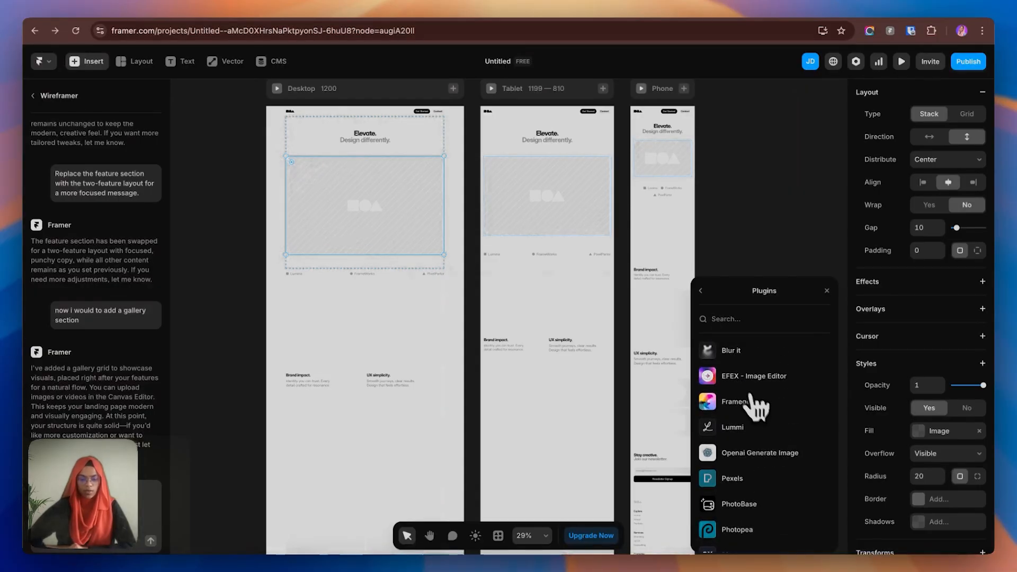
scroll(768, 461, down, 3)
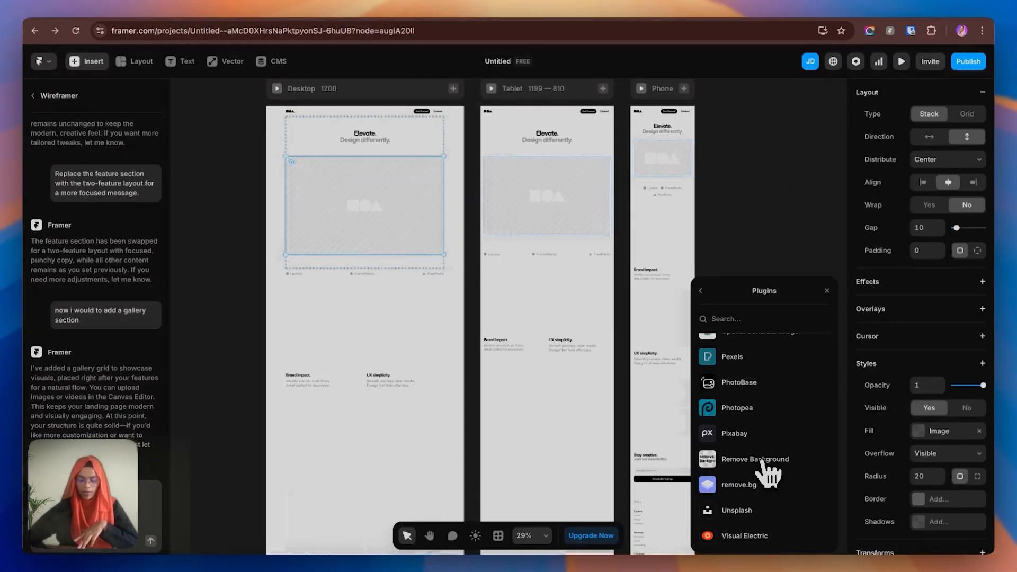
click(758, 537)
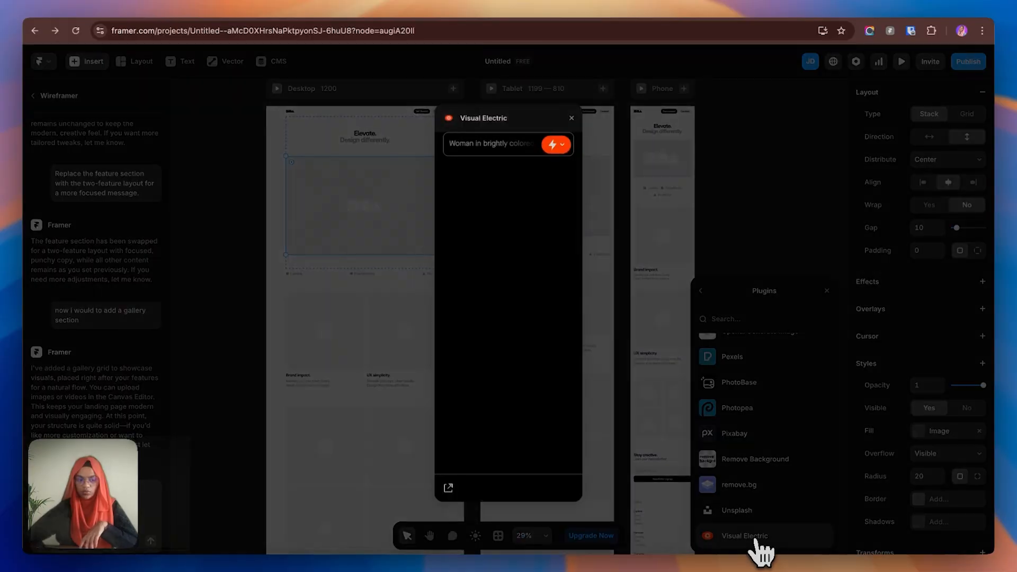
click(486, 151)
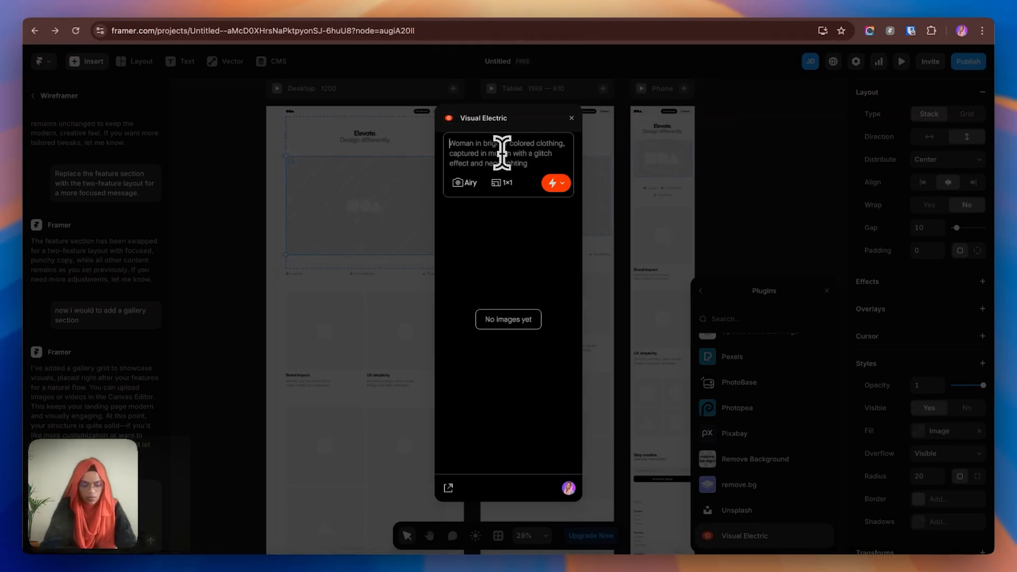
click(557, 183)
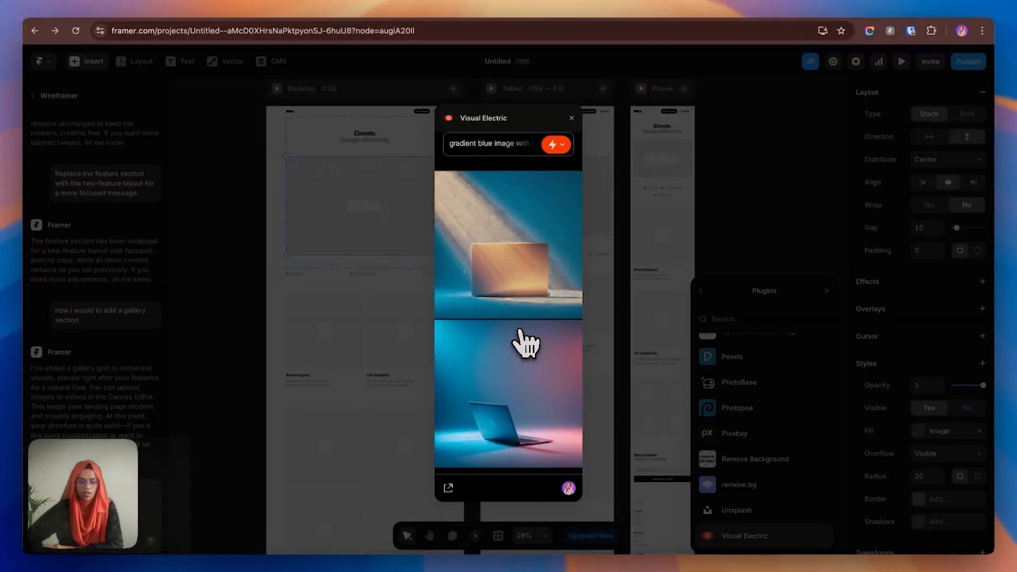
click(520, 427)
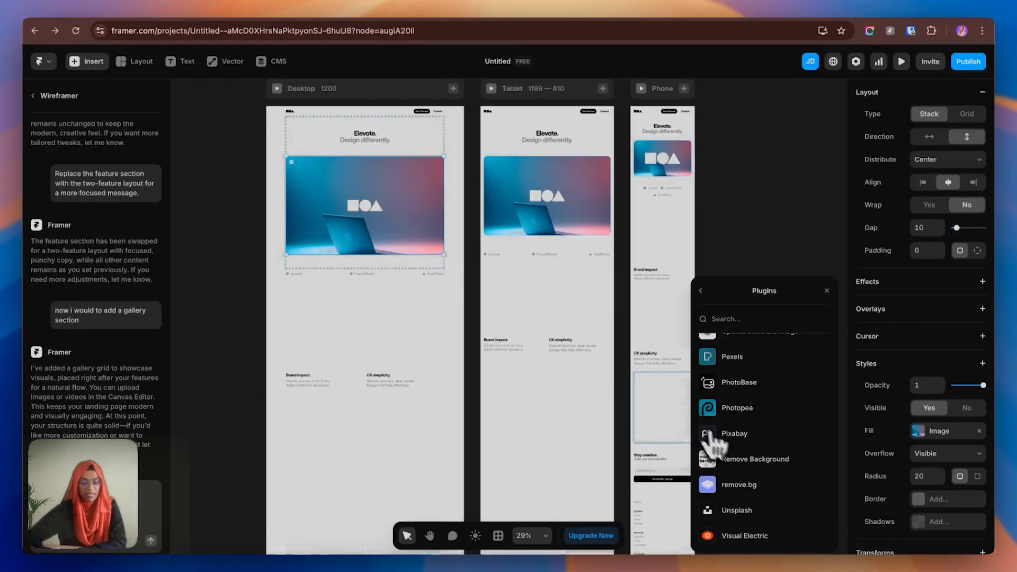
Review the Wireframer prompt history for the Desktop page, from the original landing page prompt onward, and return to the canvas
click(301, 92)
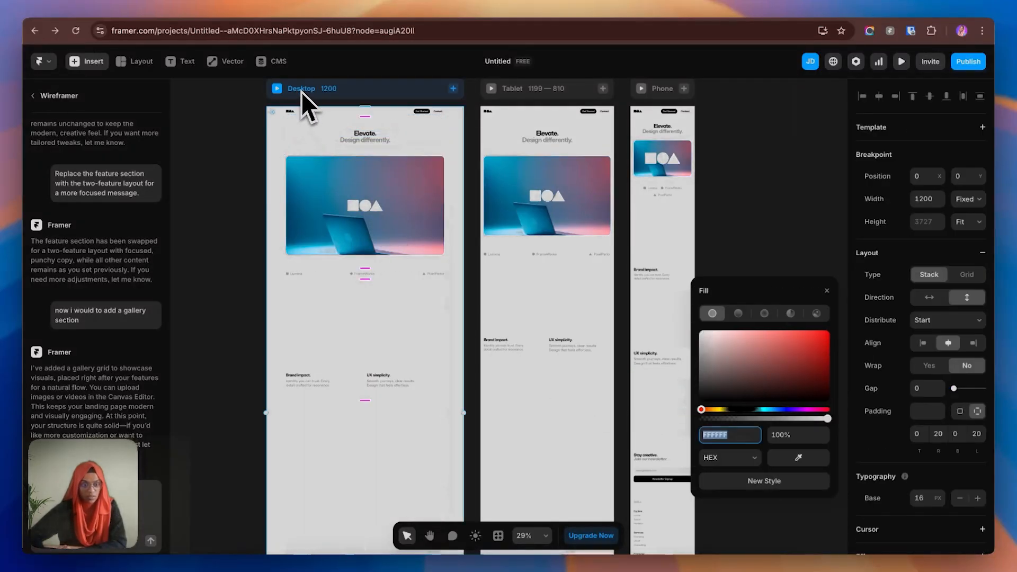
click(256, 122)
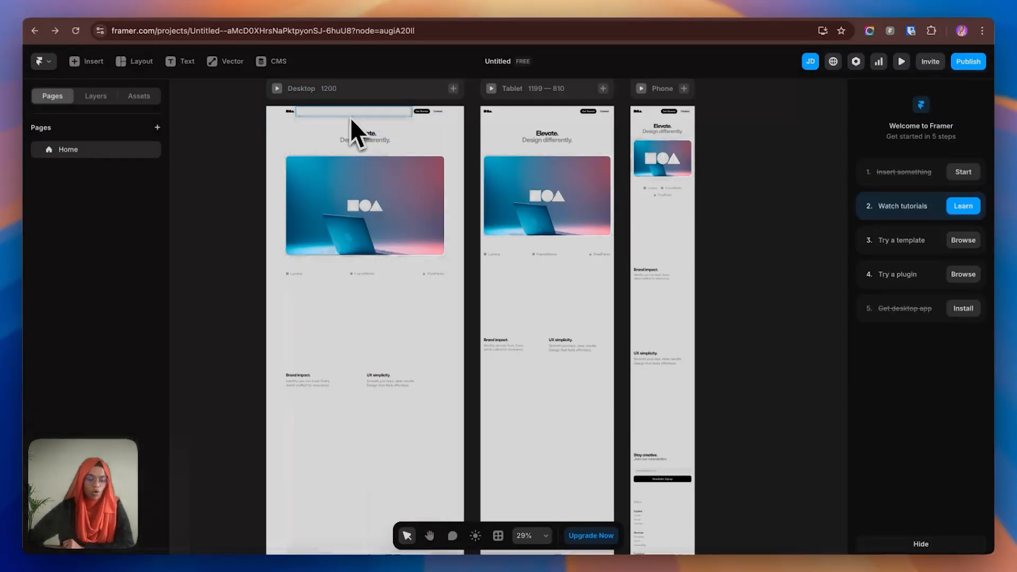
click(345, 91)
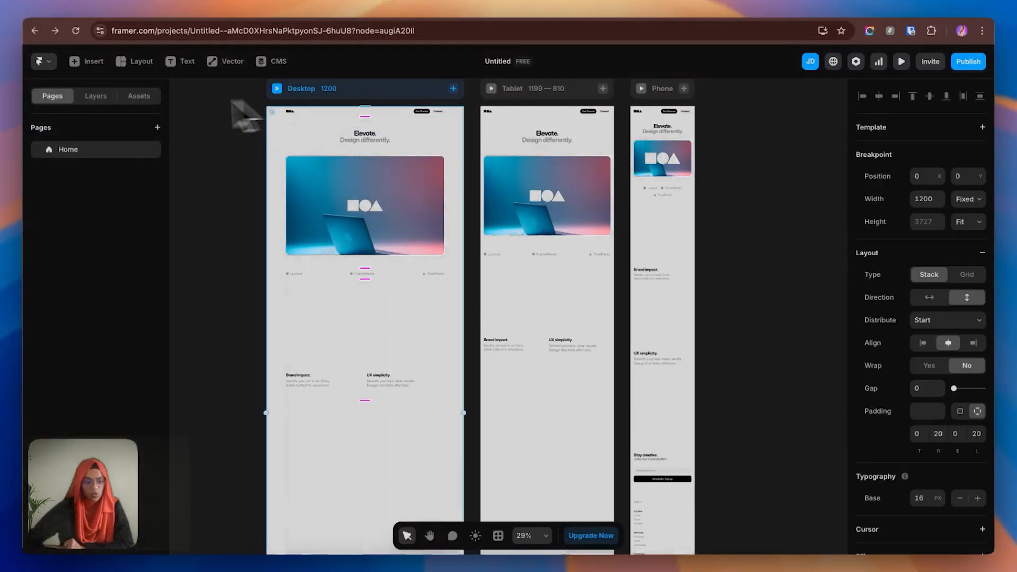
click(90, 63)
click(97, 151)
scroll(110, 227, up, 10)
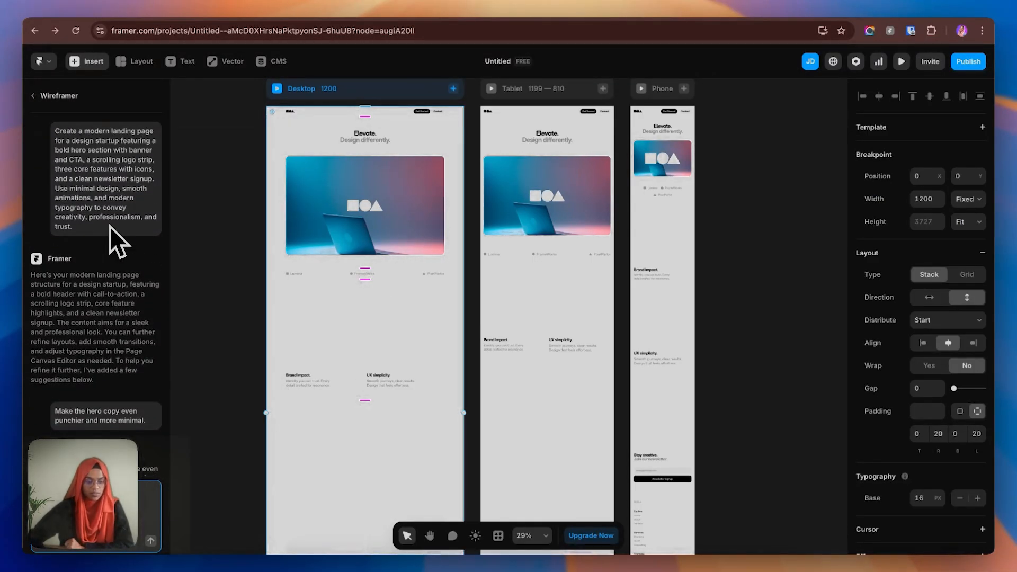
scroll(110, 226, down, 5)
scroll(110, 227, down, 1)
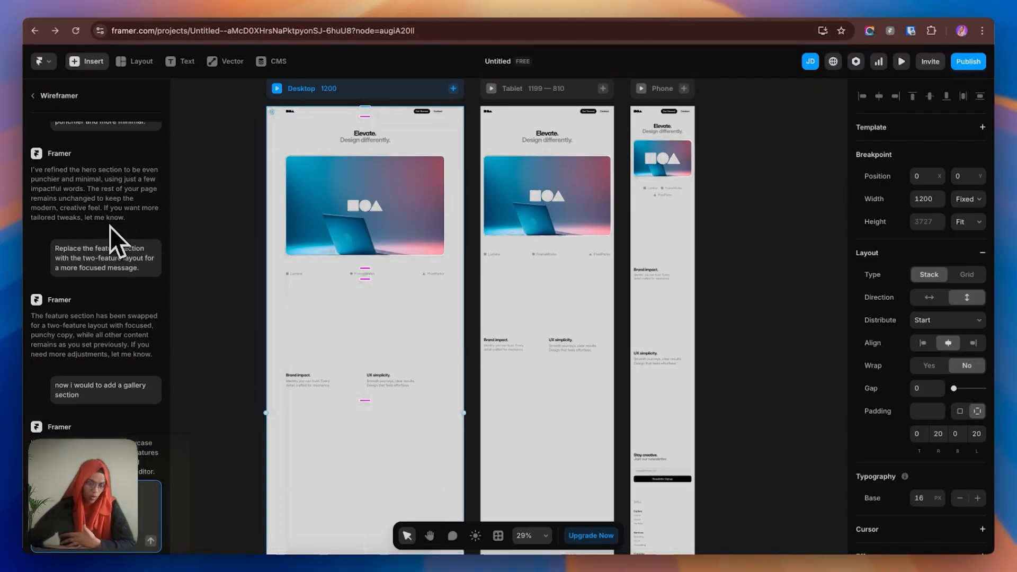
click(248, 147)
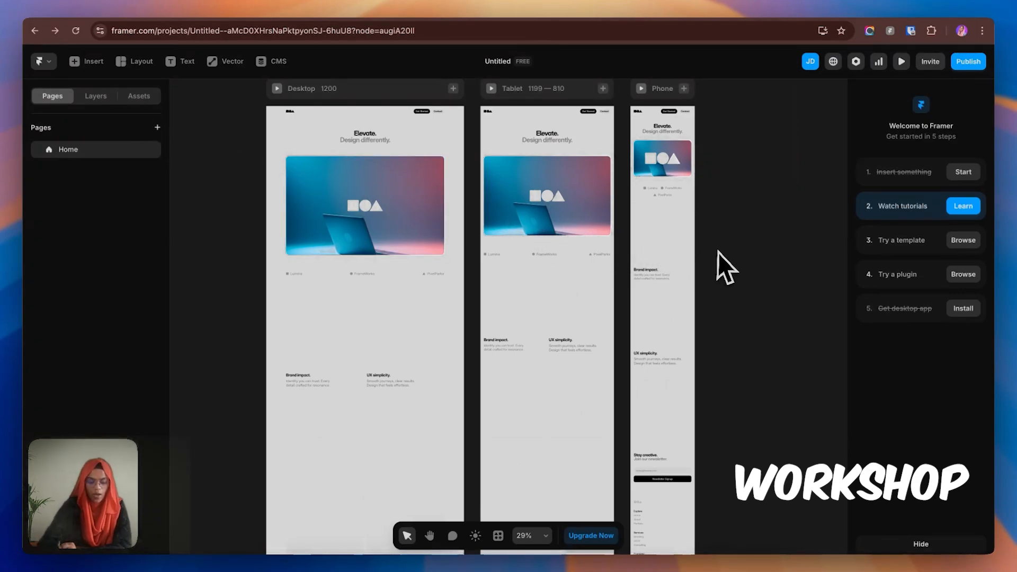
Generate a 3D tilt card component with the Workshop plugin from its Tilting Image example prompt
key(super+k)
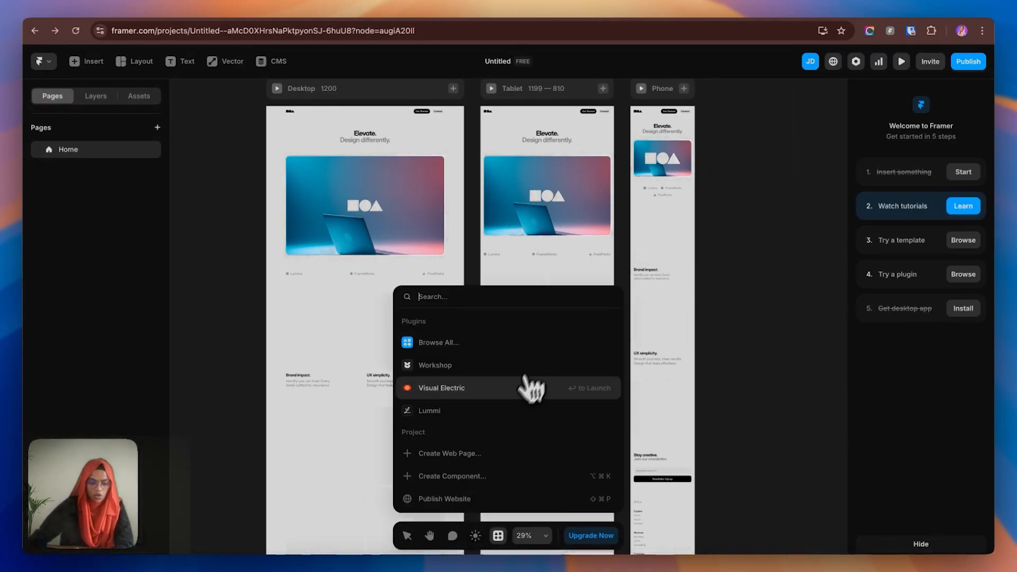
click(461, 367)
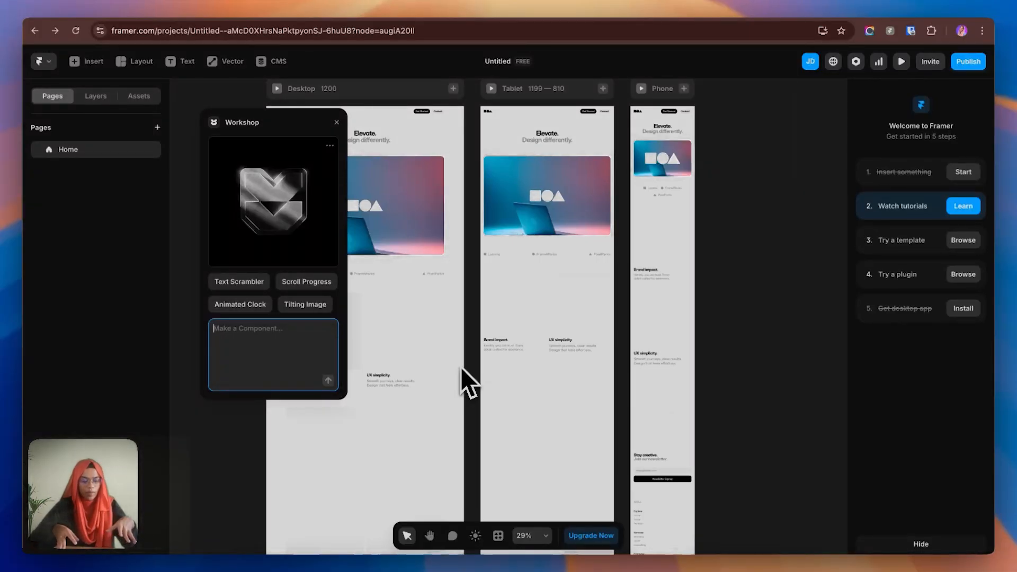
click(306, 305)
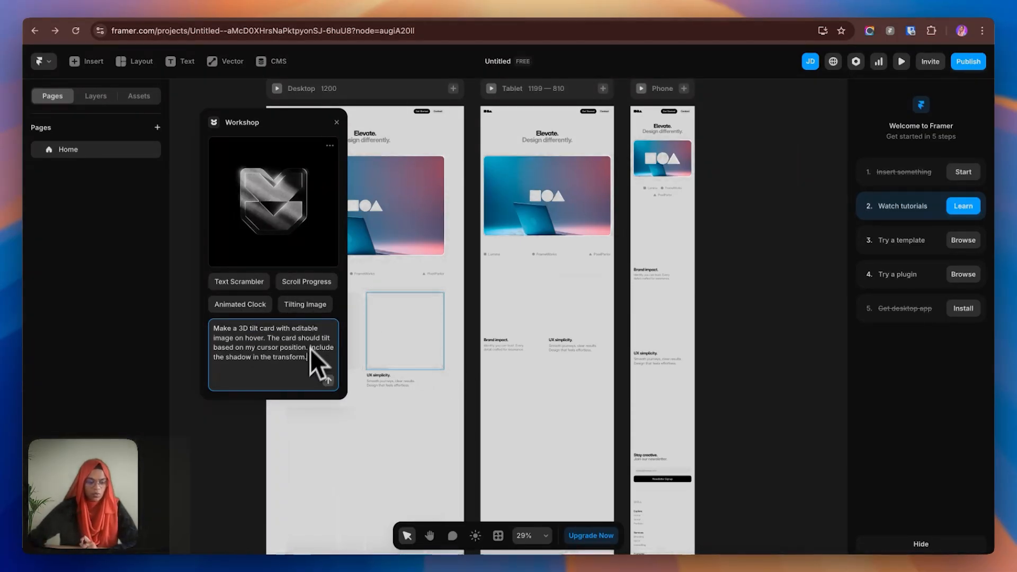
click(329, 381)
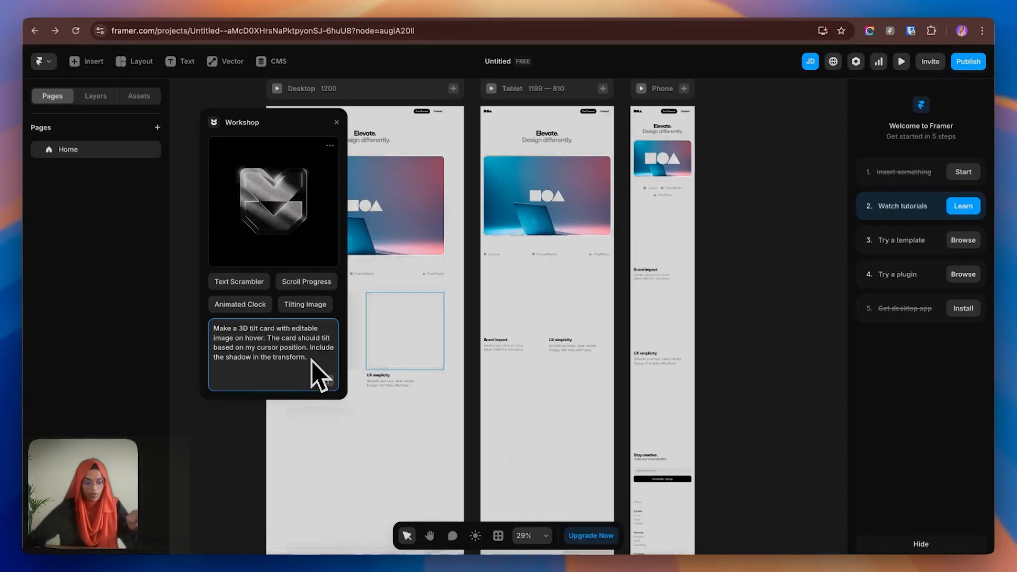
click(329, 381)
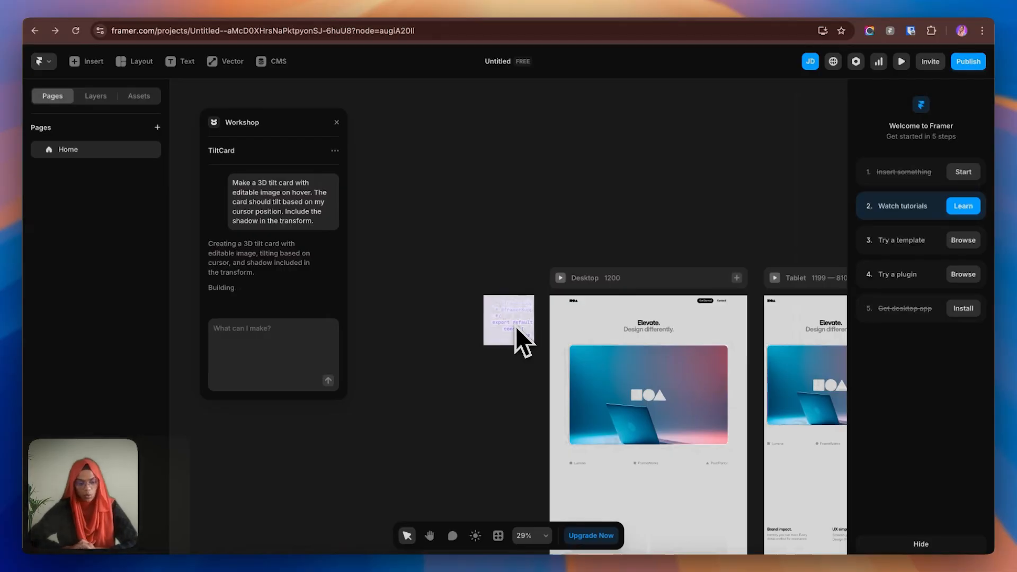
Place the generated TiltCard on the Desktop page between the hero banner and the logo strip
click(505, 310)
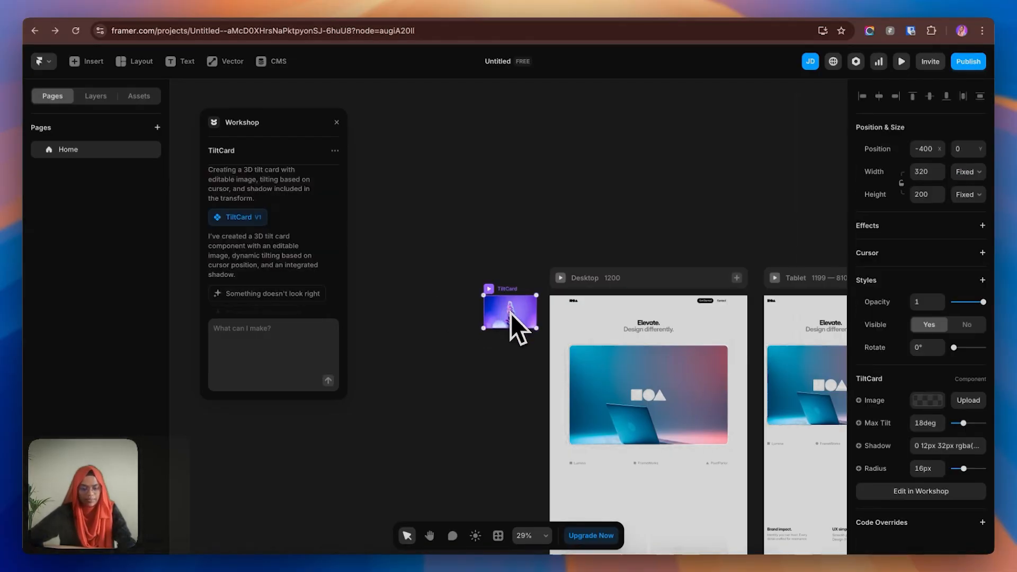
scroll(511, 313, up, 5)
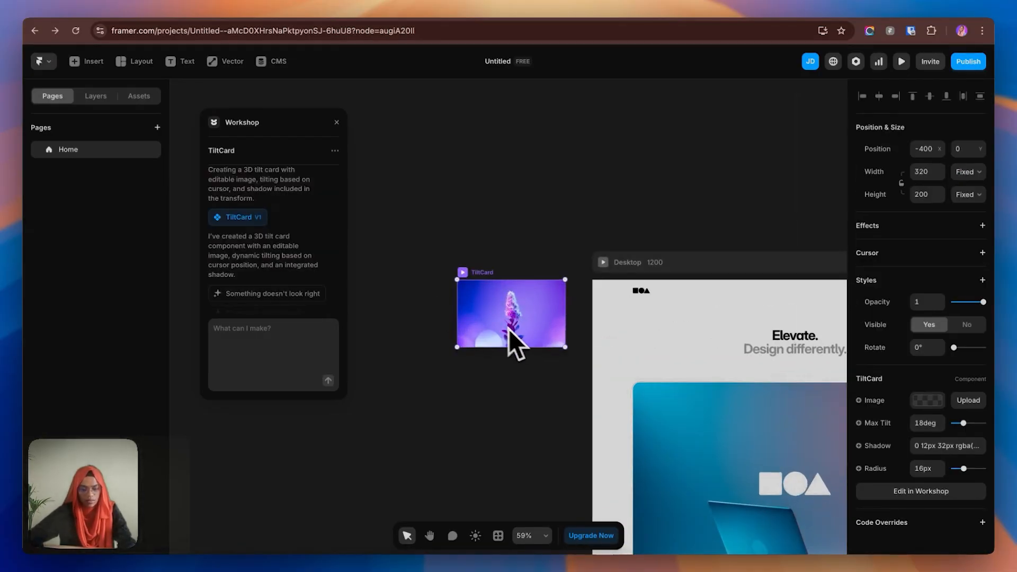
scroll(509, 331, down, 3)
drag(495, 314, 689, 517)
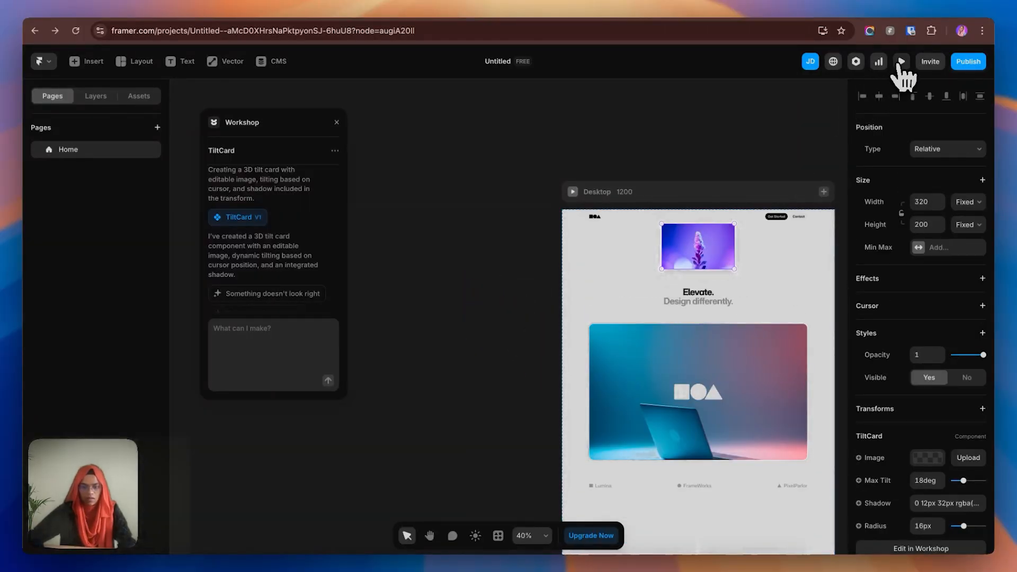
click(901, 62)
key(Escape)
drag(722, 268, 715, 415)
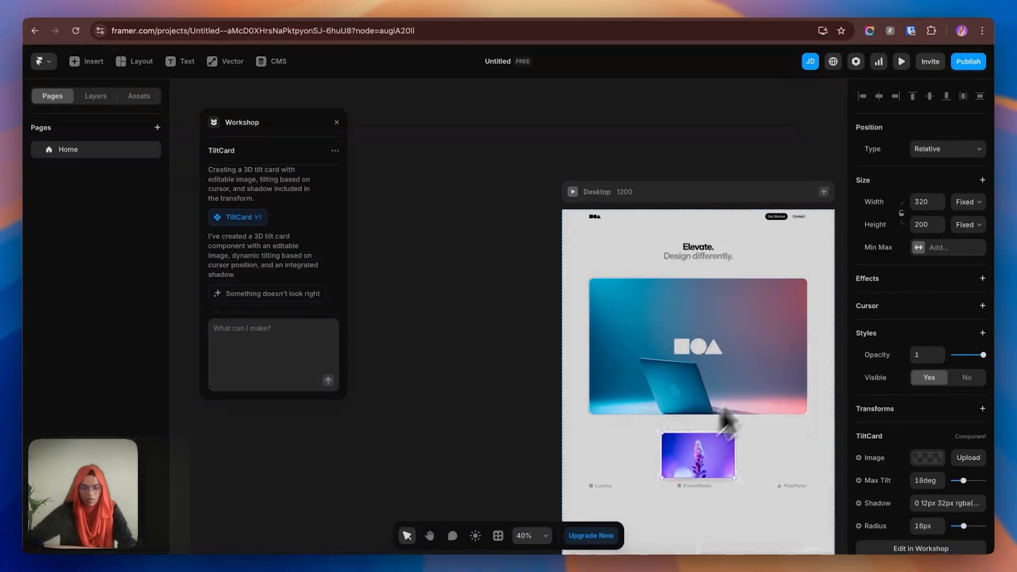
Preview the Desktop page to examine the tilt card below the hero banner and return to the canvas
click(901, 61)
scroll(635, 344, down, 5)
scroll(630, 333, down, 1)
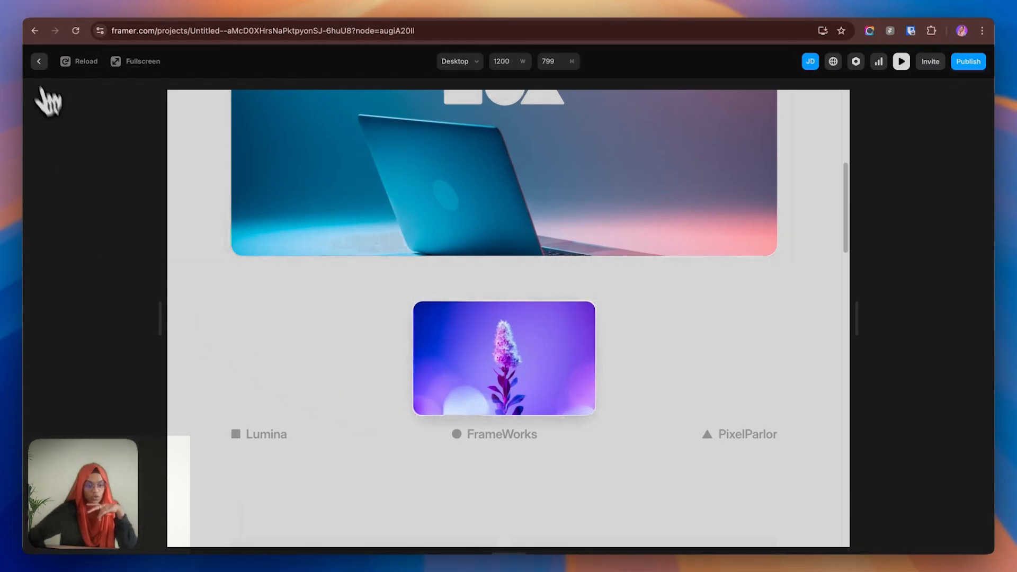
click(39, 61)
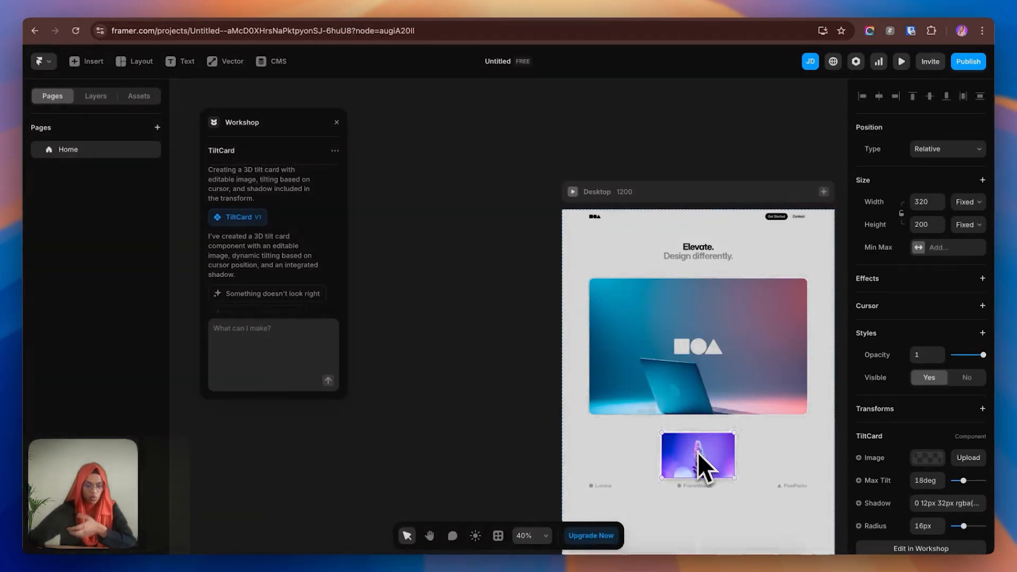
Switch to the framer.com/workshop page and look through its intro and the gallery of example components
scroll(697, 452, up, 1)
scroll(697, 452, up, 3)
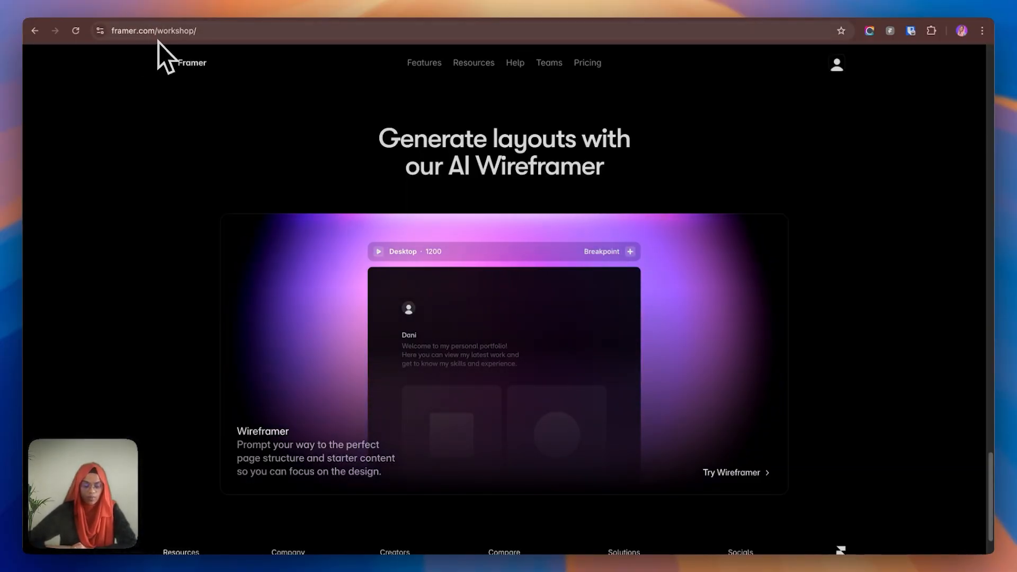
scroll(554, 287, up, 15)
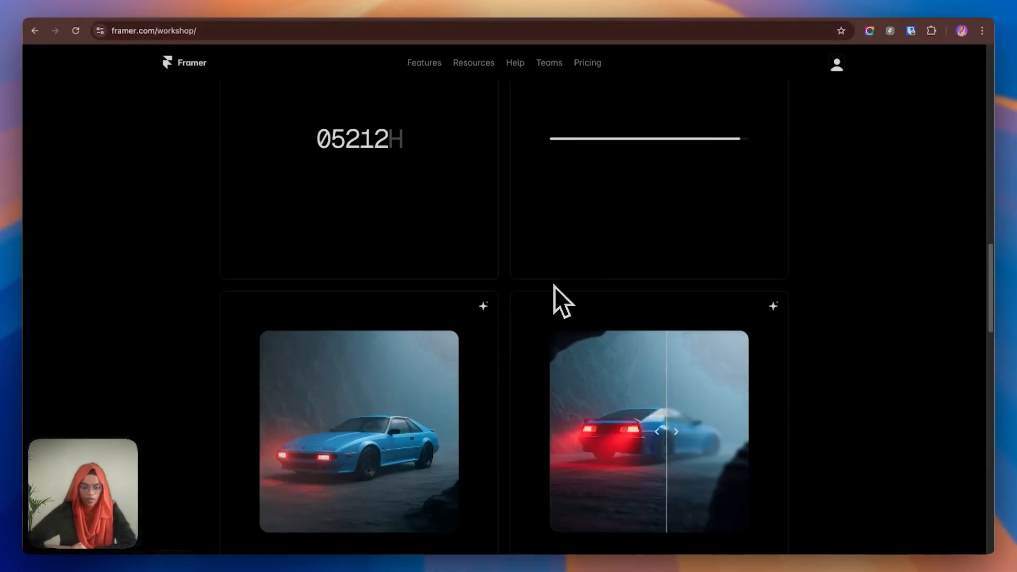
scroll(551, 351, down, 2)
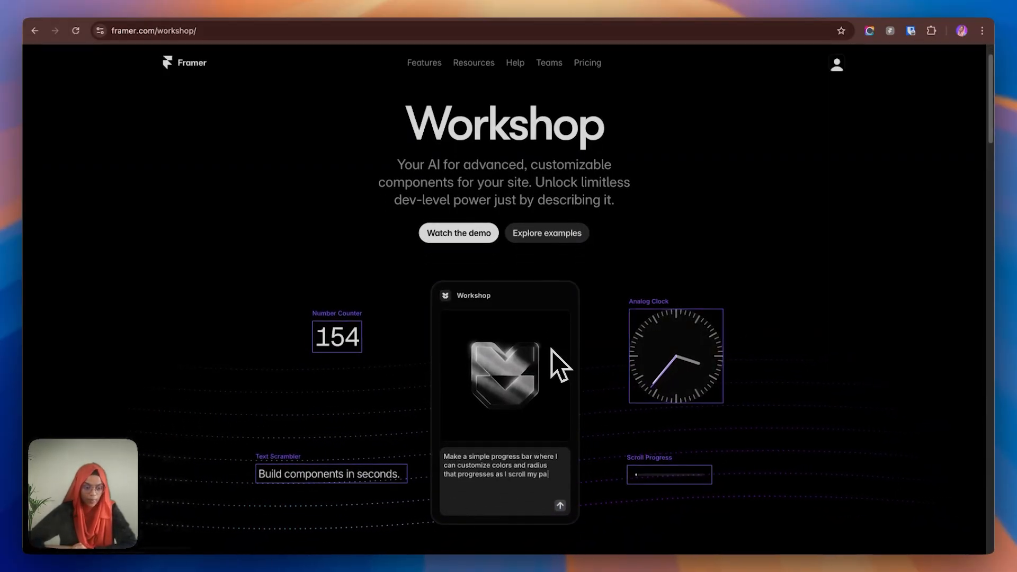
scroll(551, 351, down, 1)
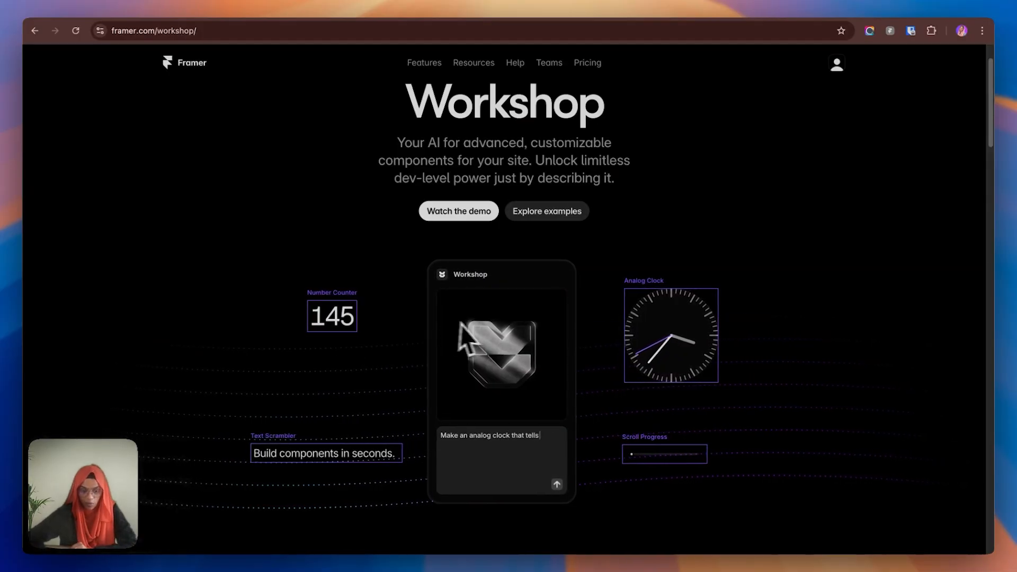
scroll(662, 339, down, 3)
scroll(609, 392, down, 15)
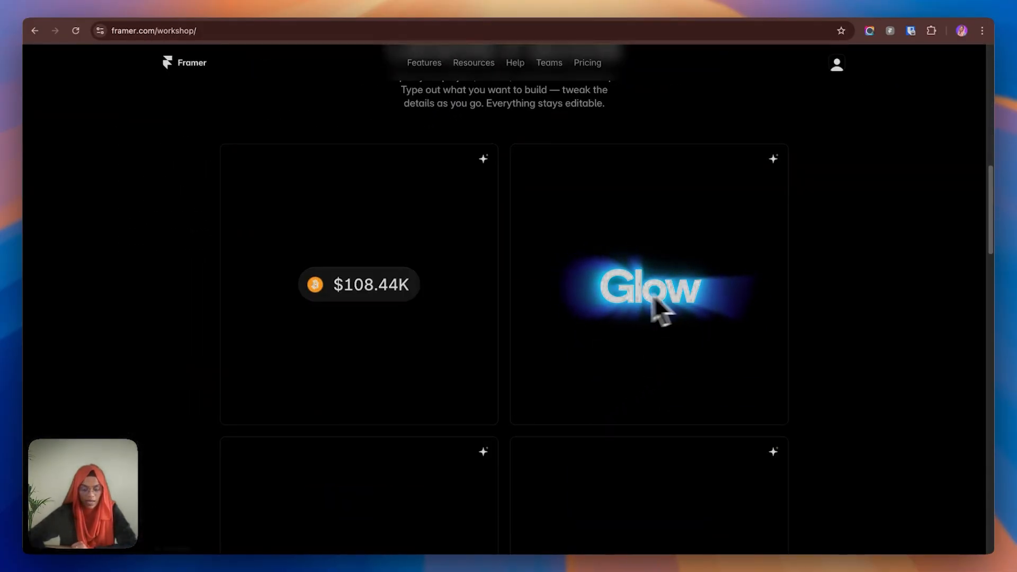
scroll(650, 365, down, 1)
scroll(650, 365, down, 10)
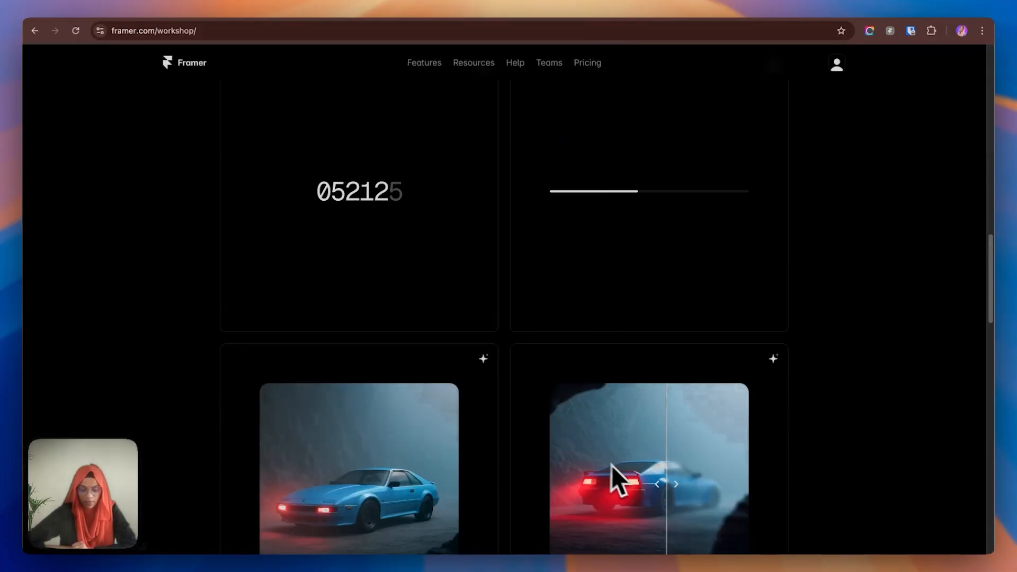
scroll(612, 465, down, 3)
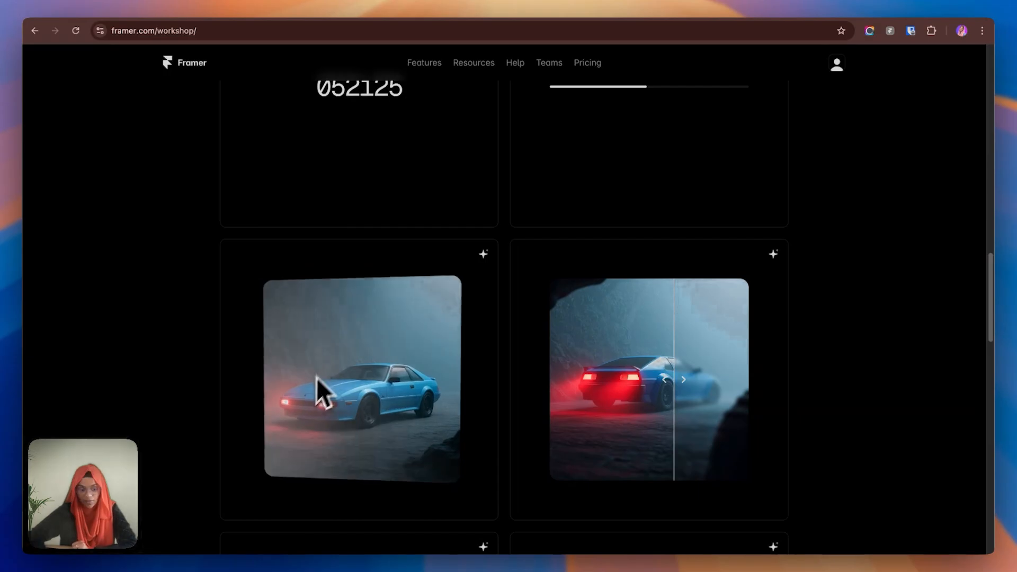
scroll(508, 408, down, 6)
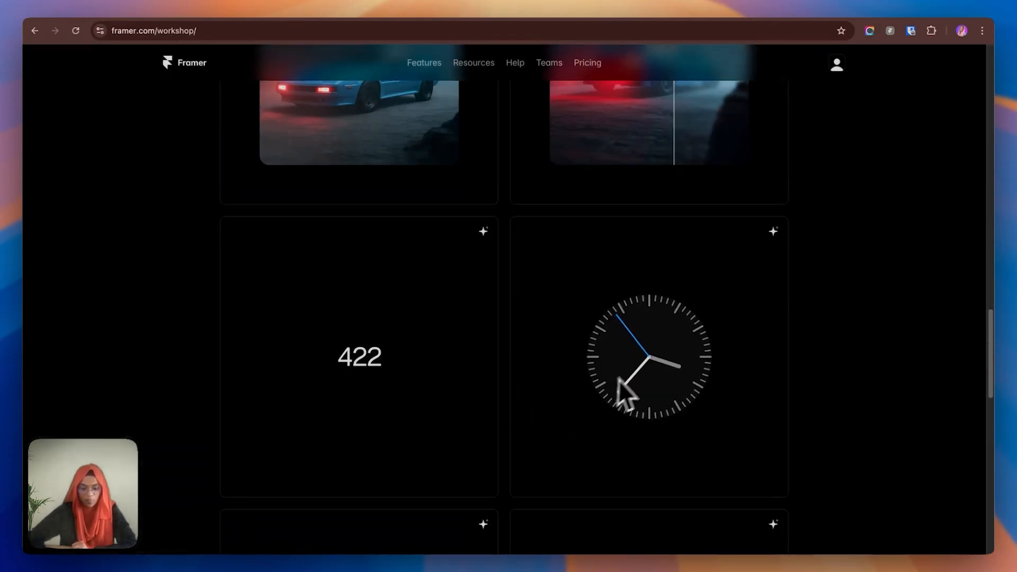
scroll(638, 374, down, 2)
scroll(512, 415, down, 4)
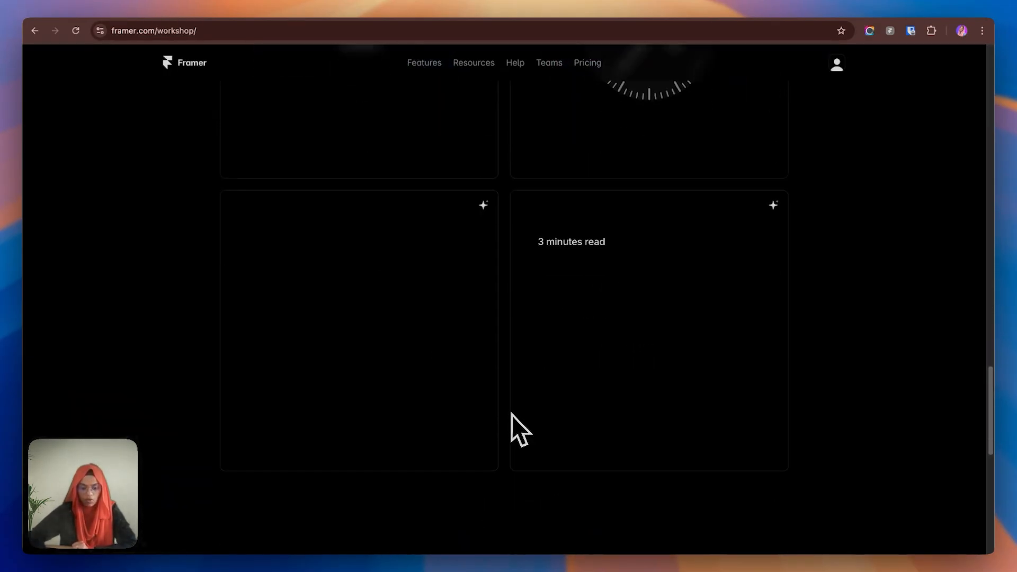
scroll(512, 415, up, 10)
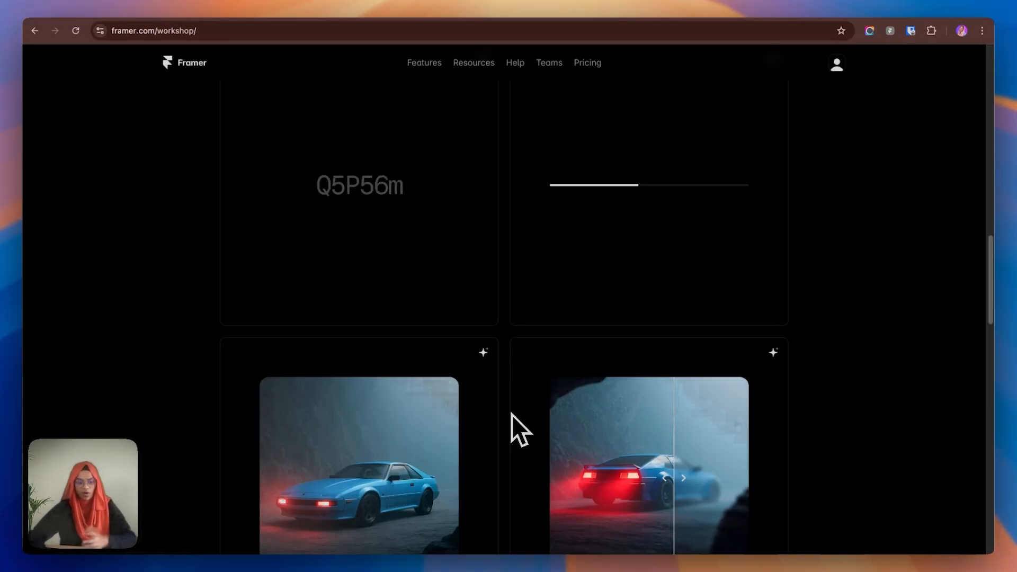
scroll(512, 414, up, 3)
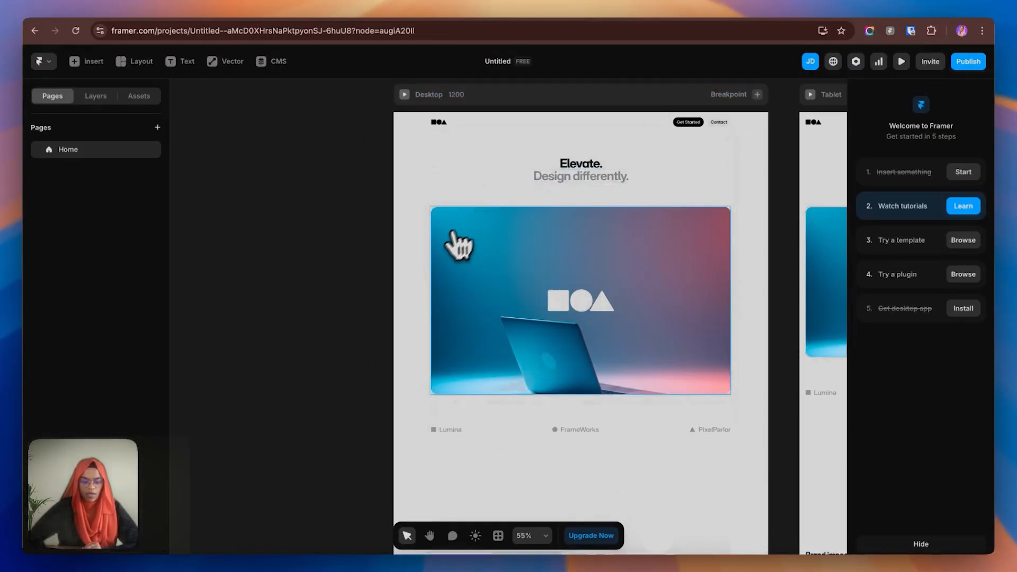
Generate with Workshop an image-based cursor that follows the mouse, flickers faster with movement, fades when idle, and has customizable images, speed, size and position
key(super+k)
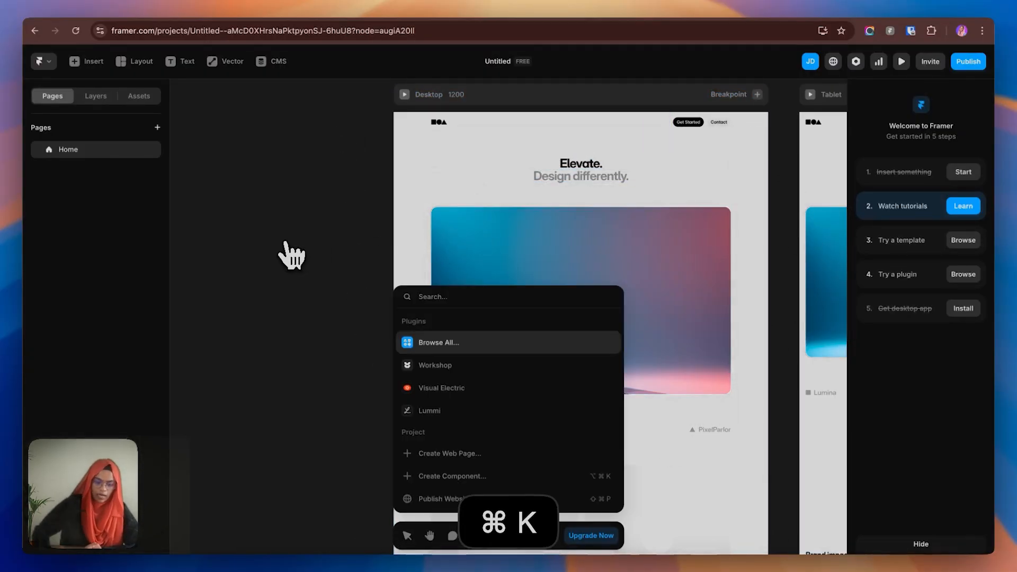
click(416, 366)
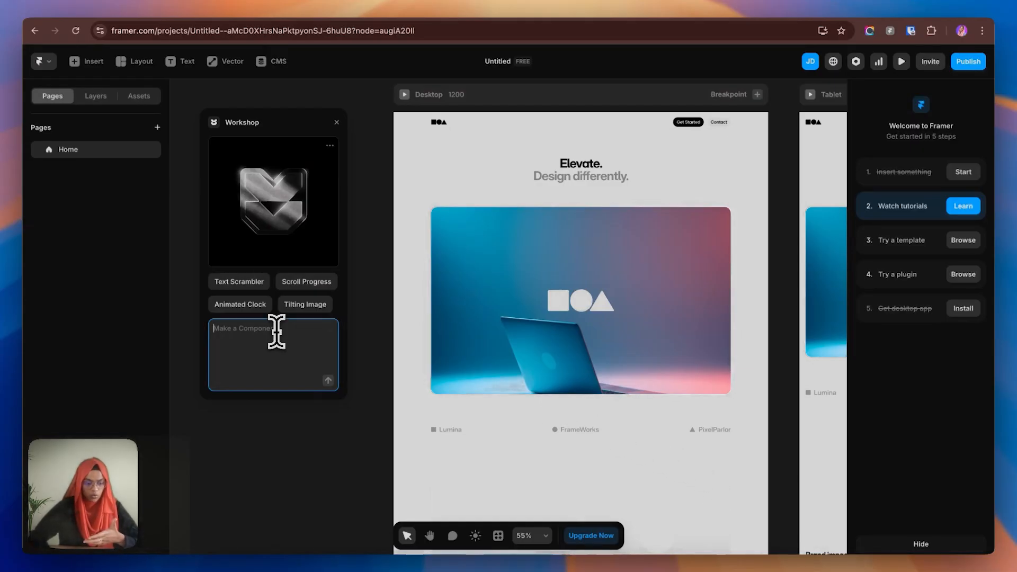
text(create custom image-based cursor that follows your mouse movements on a webpage. As we move the mouse, the cursor images change, creating a flickering effect. The flickering becomes faster when move the mouse more quickly. When stop moving, the custom cursor fades away. It's easily customizable, allowing you to change the images, speed, size, and position)
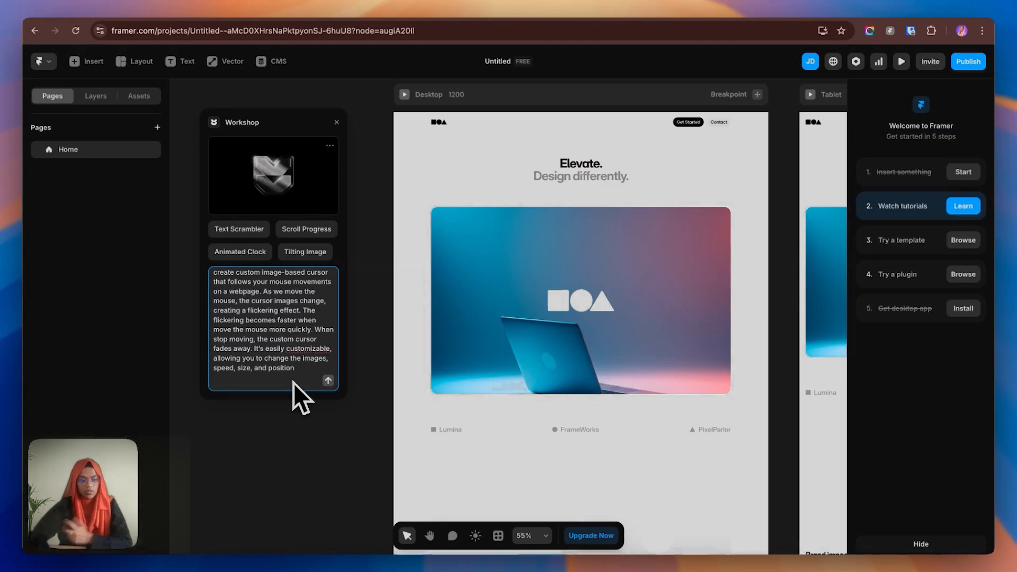
click(328, 381)
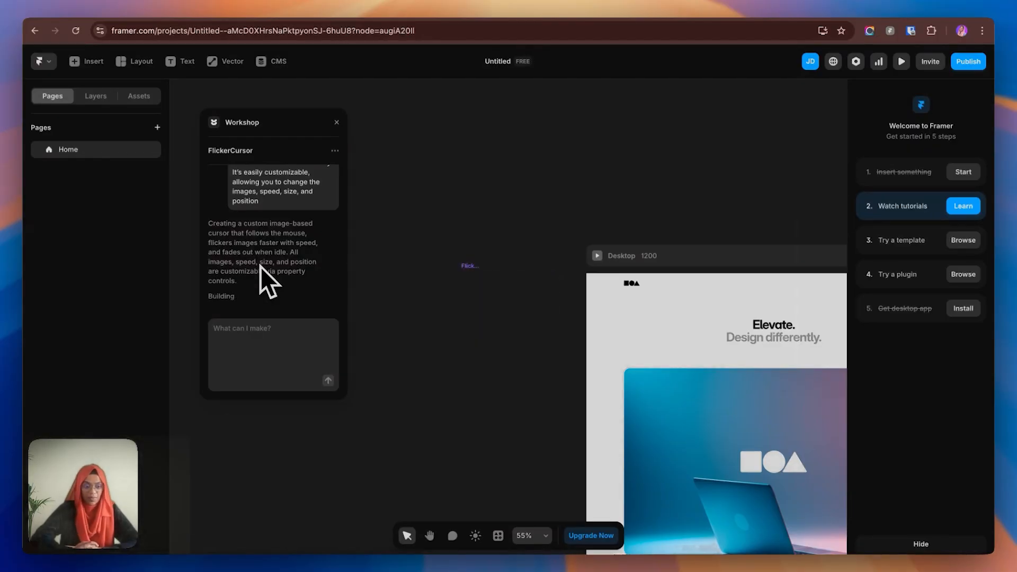
Place the generated FlickerCursor component in the Desktop hero between the heading and the banner image
click(474, 268)
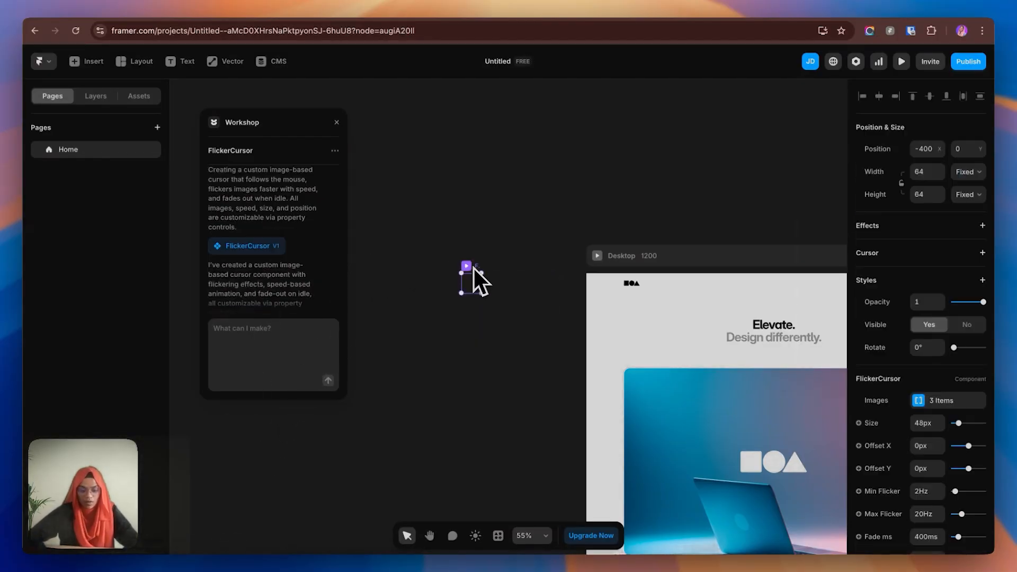
drag(476, 269, 715, 357)
click(508, 306)
key(space)
drag(478, 297, 431, 233)
Change the Desktop page's background fill to black
click(484, 212)
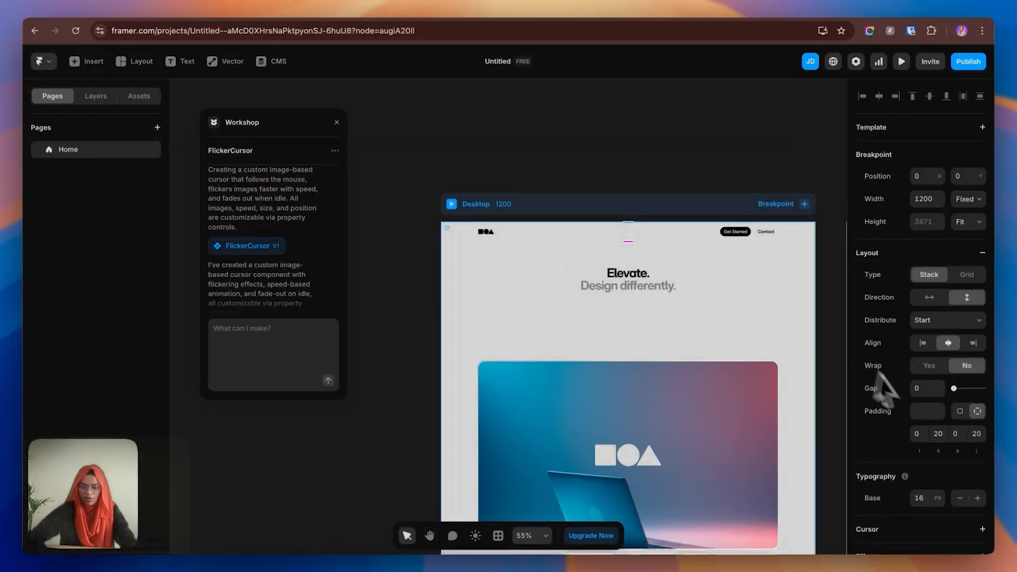
scroll(926, 408, down, 5)
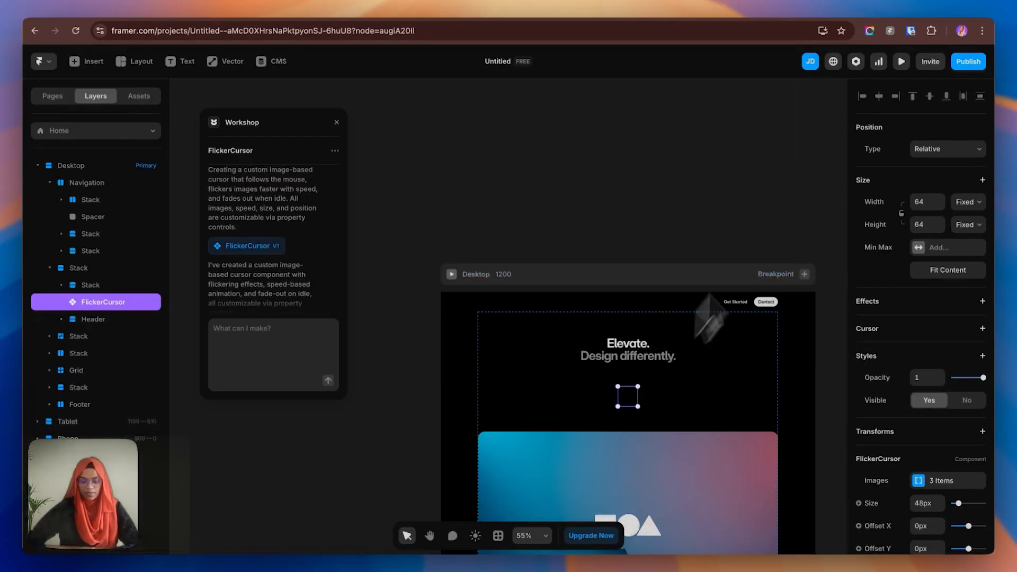
Preview the Desktop page to test how the FlickerCursor follows the mouse
click(901, 61)
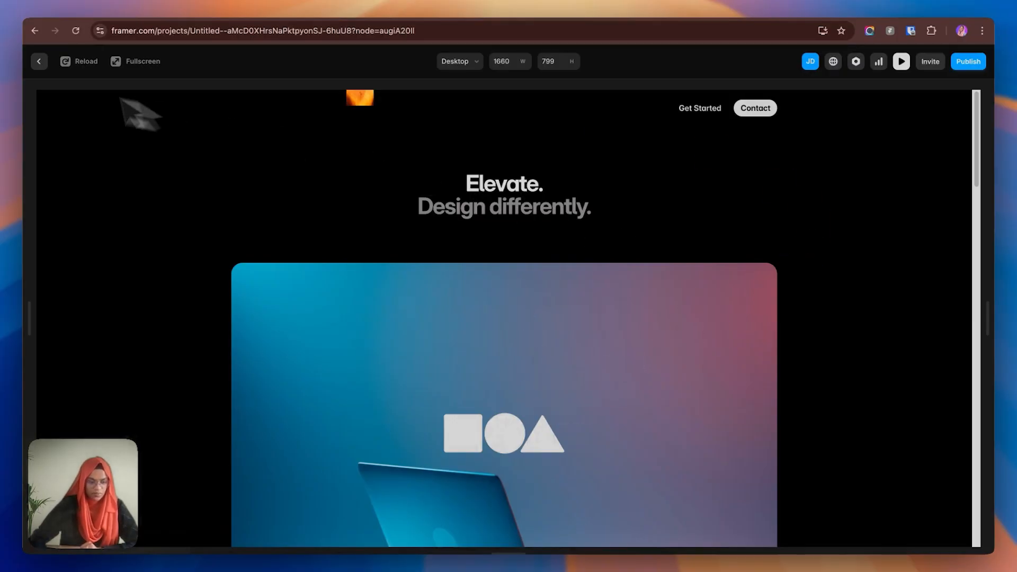
click(38, 60)
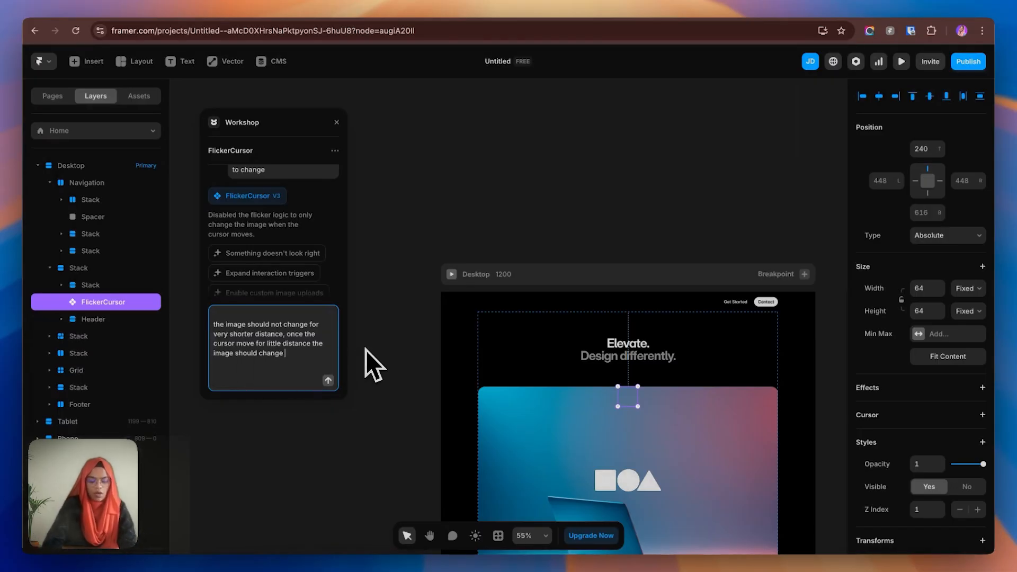
Have Workshop change the FlickerCursor image only after about 50px of movement, not over very short distances, and test it in preview
key(BackSpace)
text(,)
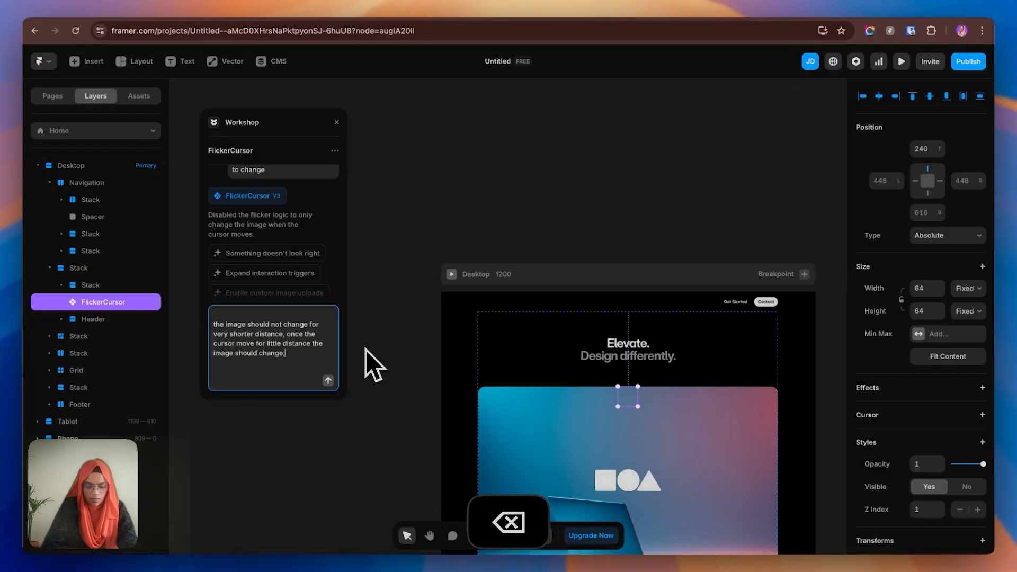
text( and let )
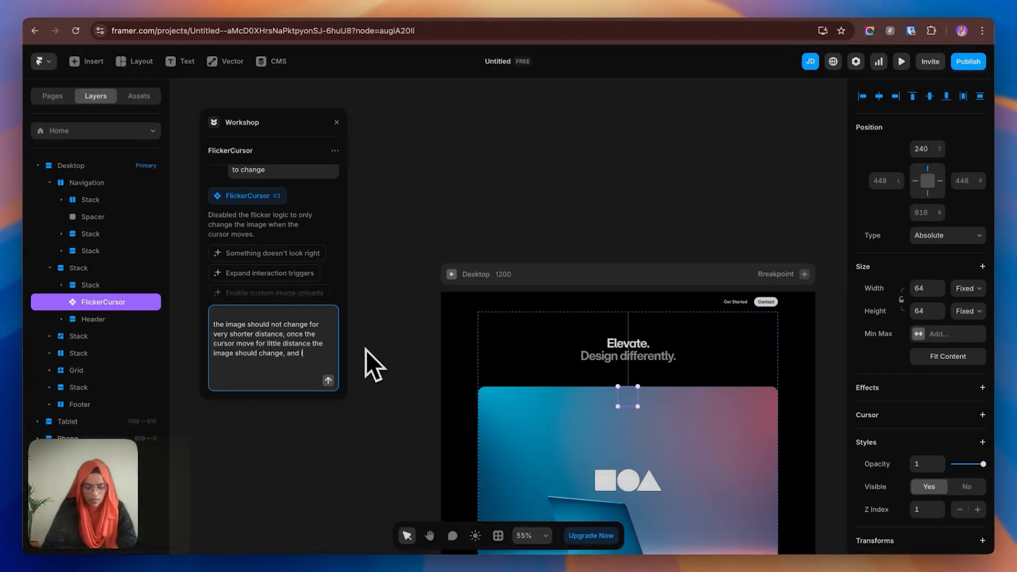
text(the distance b)
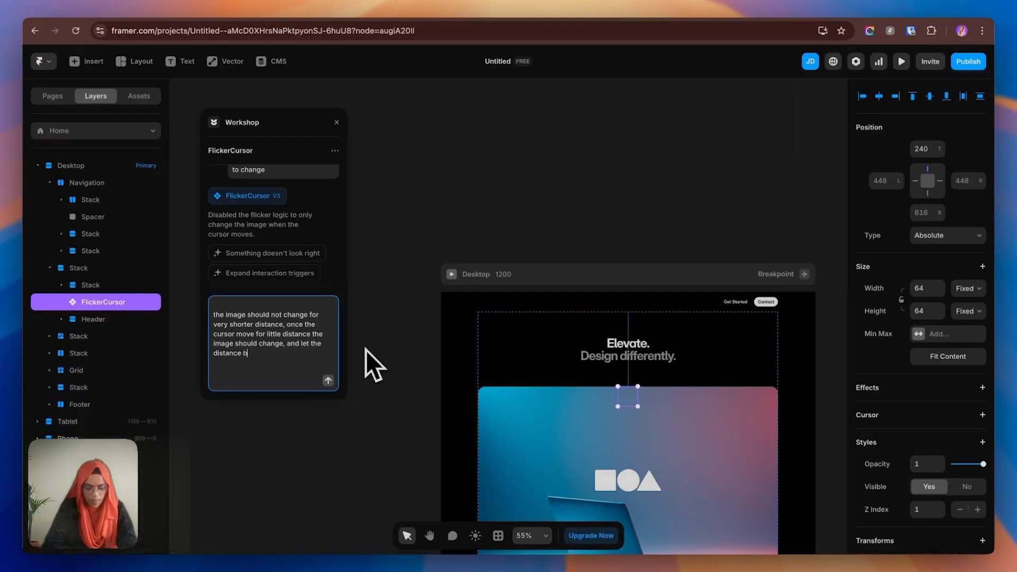
text(e with 50px)
key(Return)
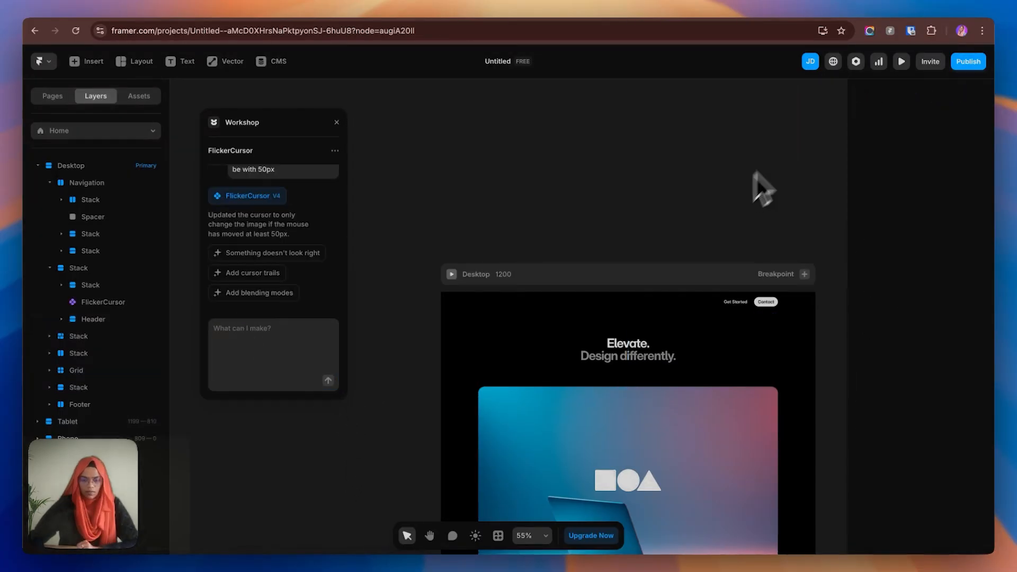
click(901, 61)
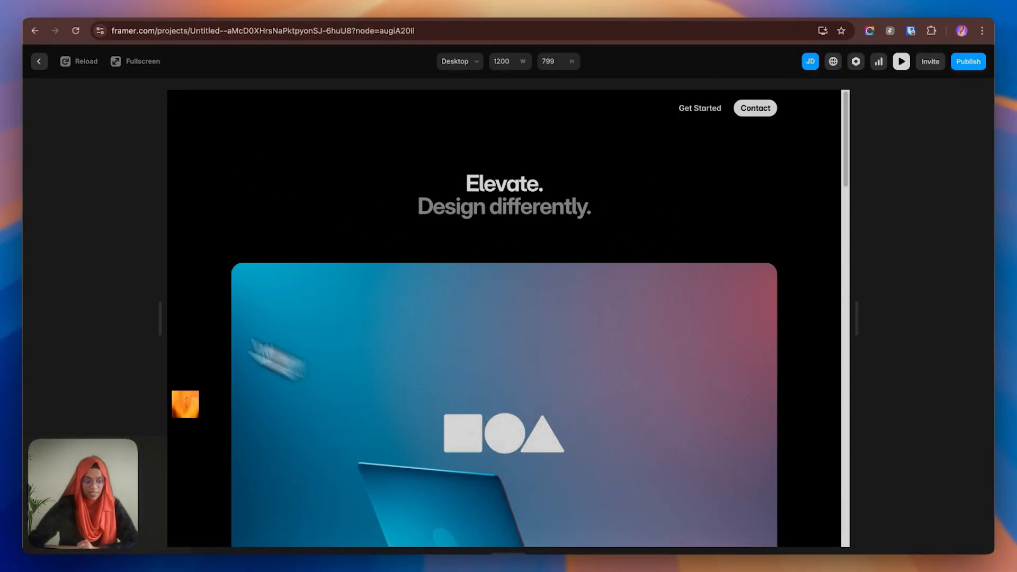
click(38, 61)
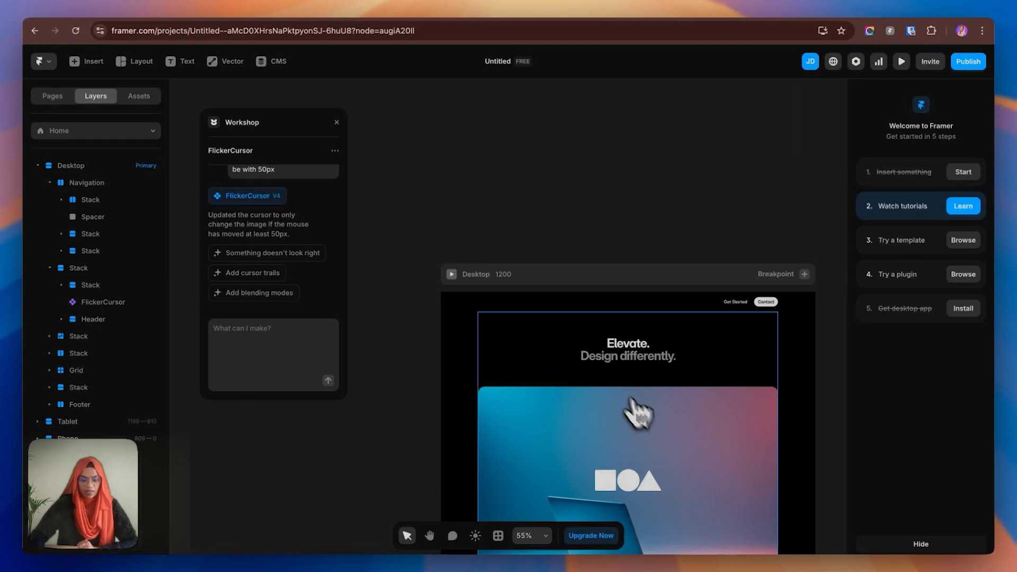
Set the hero FlickerCursor's Size to 119px and check the larger images in preview
click(627, 350)
scroll(929, 387, down, 5)
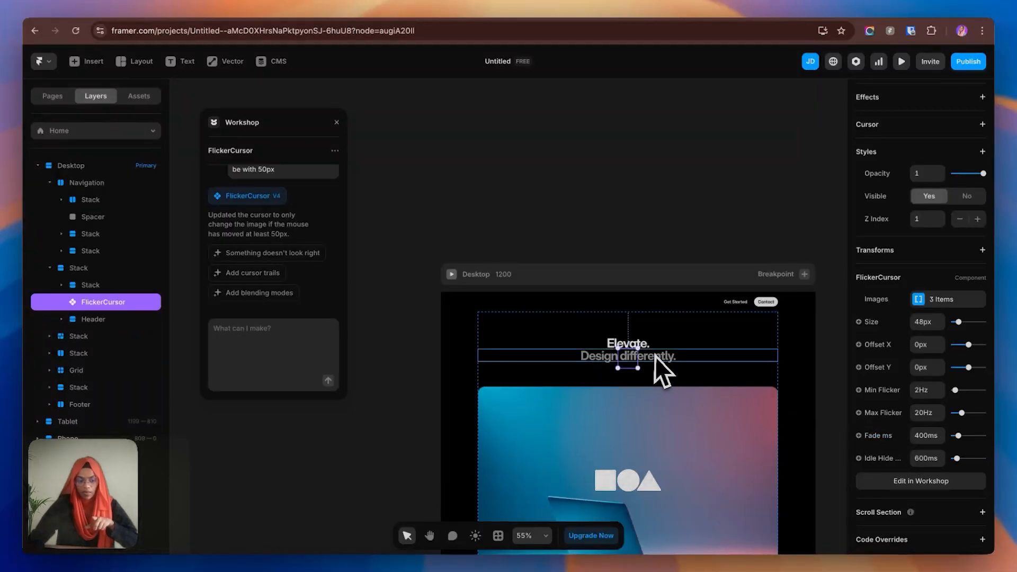
drag(959, 321, 967, 322)
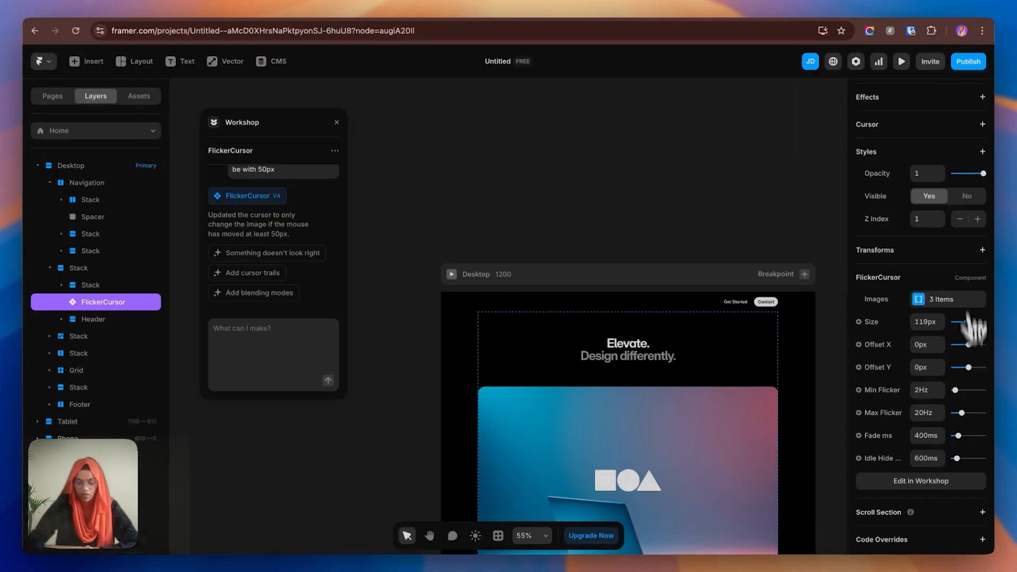
click(909, 63)
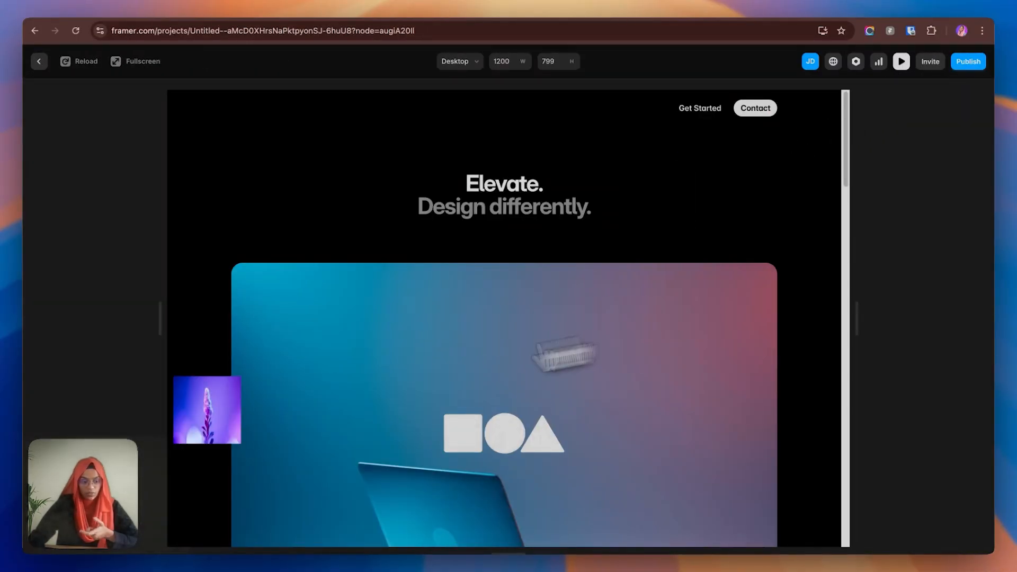
click(39, 62)
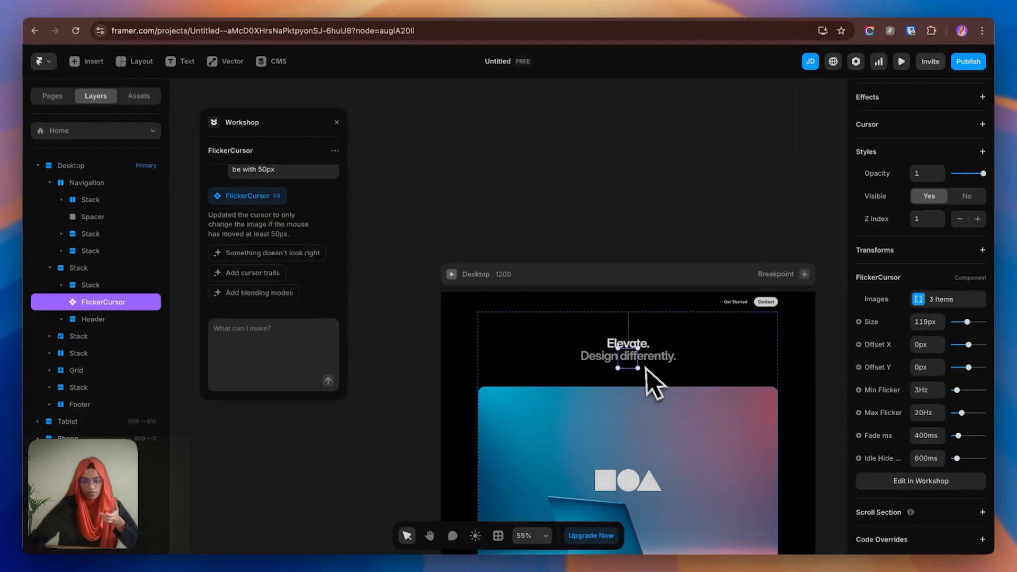
Close Workshop and read through the code of FlickerCursor.tsx in the project's assets, then return to the canvas
click(337, 123)
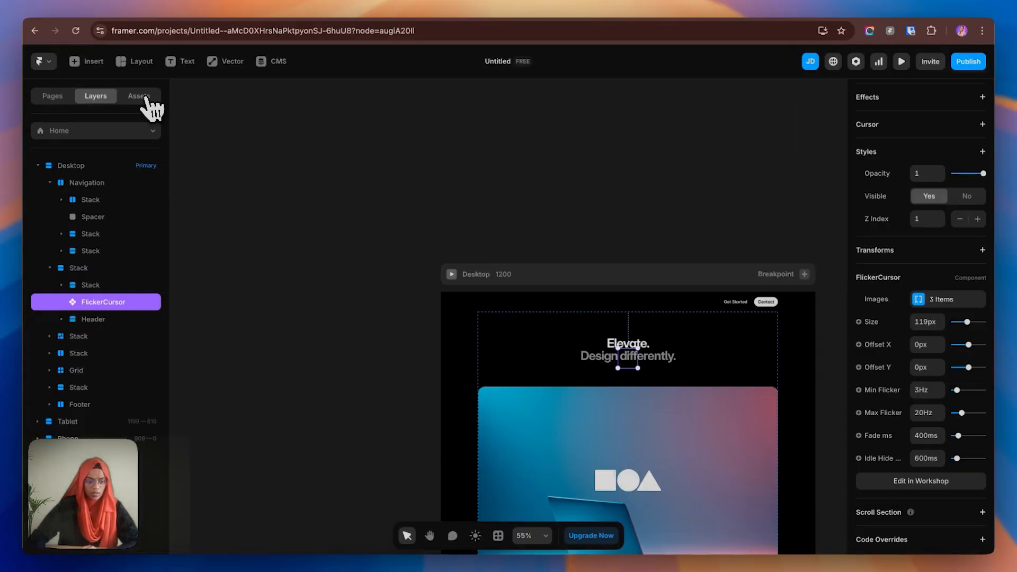
click(142, 96)
click(43, 300)
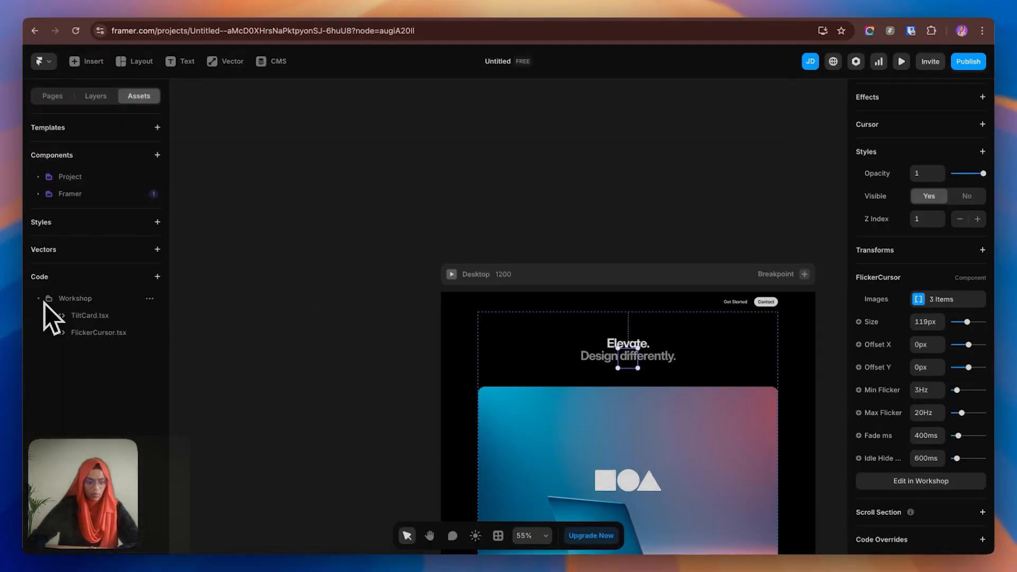
click(94, 332)
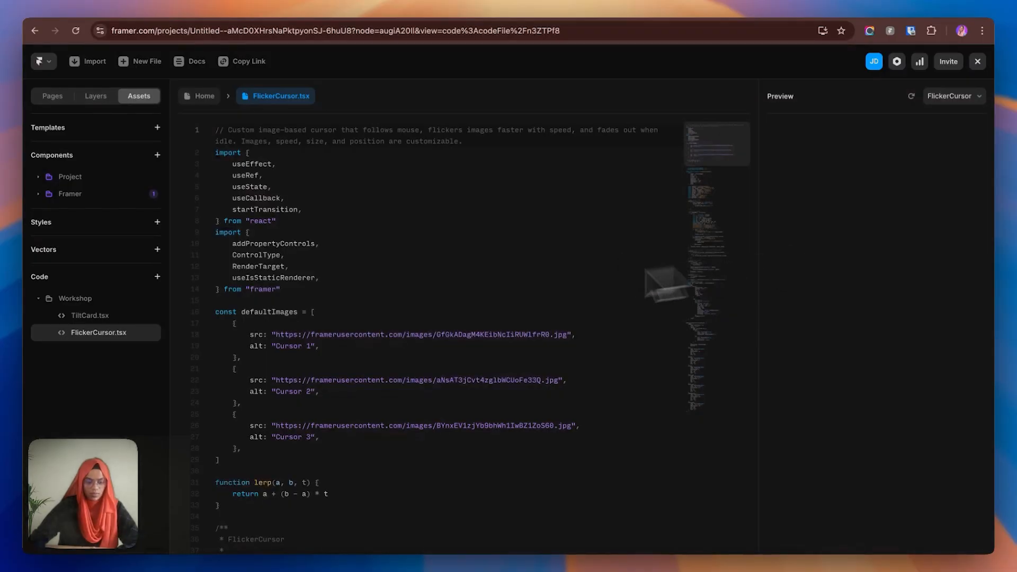
scroll(394, 339, down, 10)
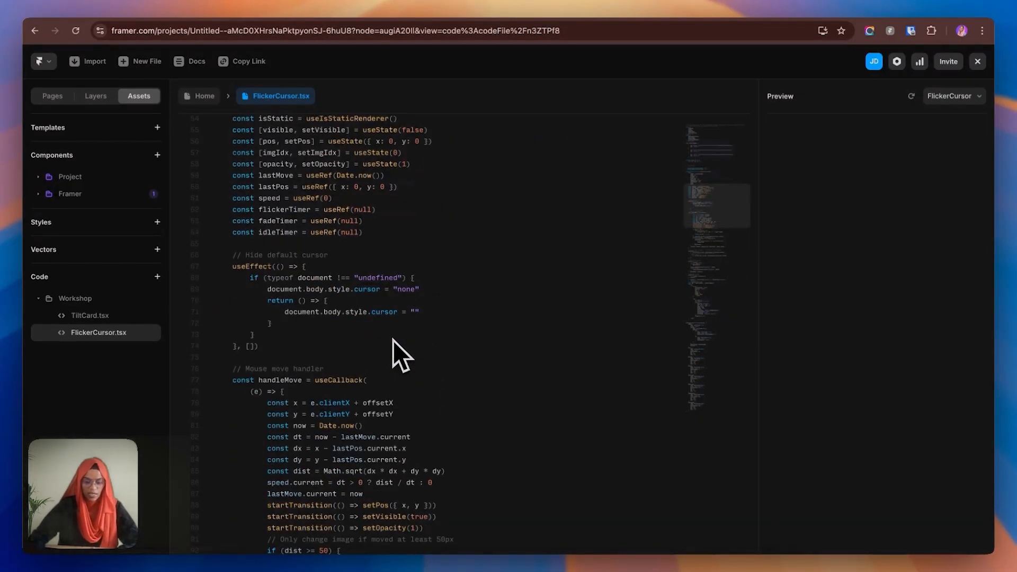
scroll(394, 341, down, 12)
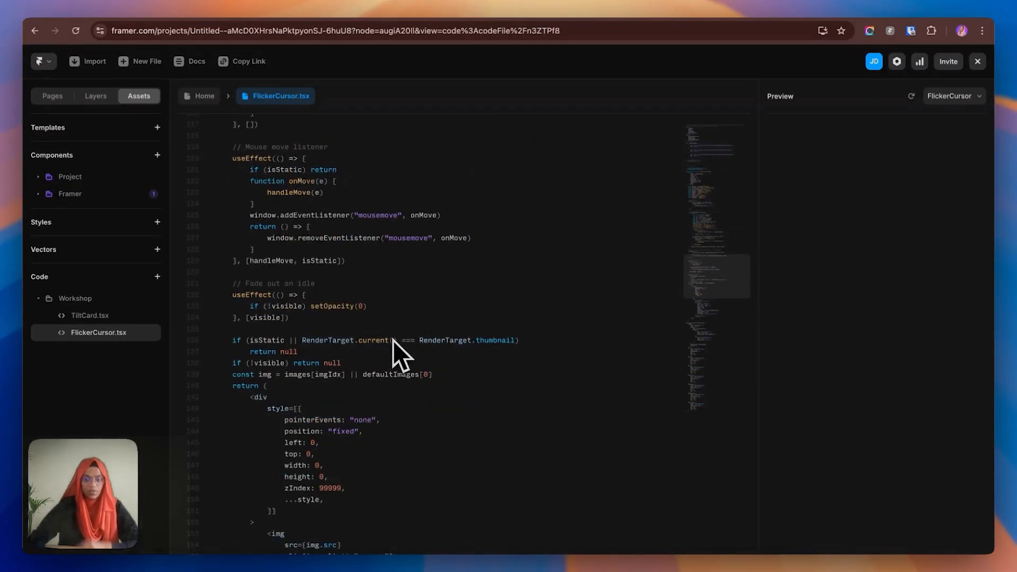
key(Escape)
key(Escape)
key(Escape)
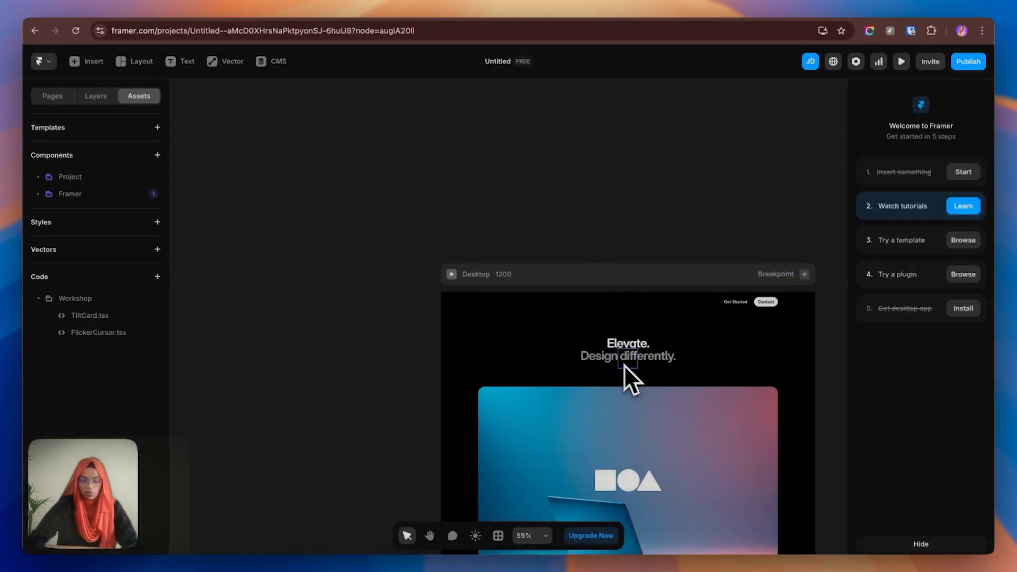
Reopen the hero's FlickerCursor in Workshop and review its conversation history and earlier versions
click(625, 364)
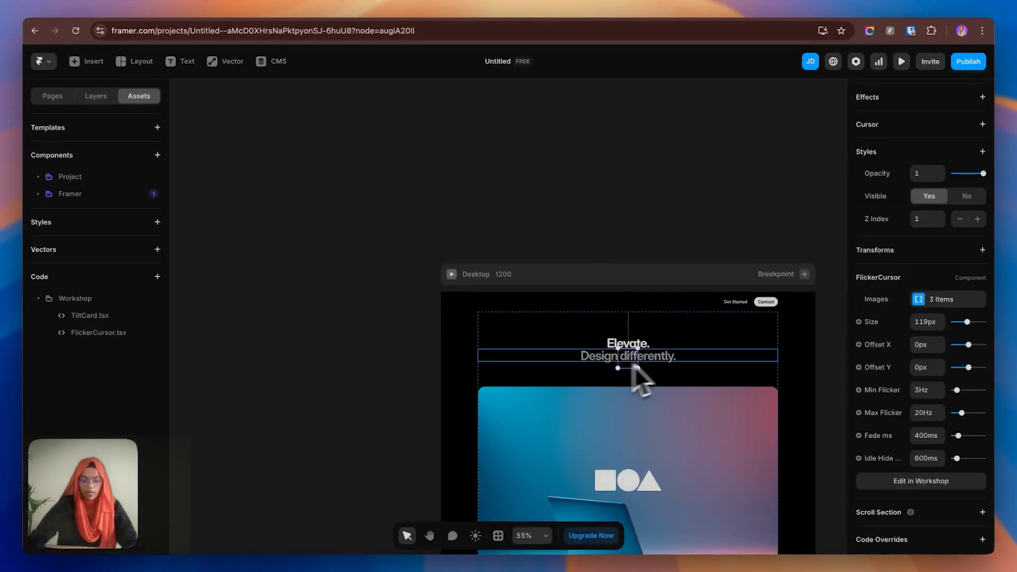
click(934, 483)
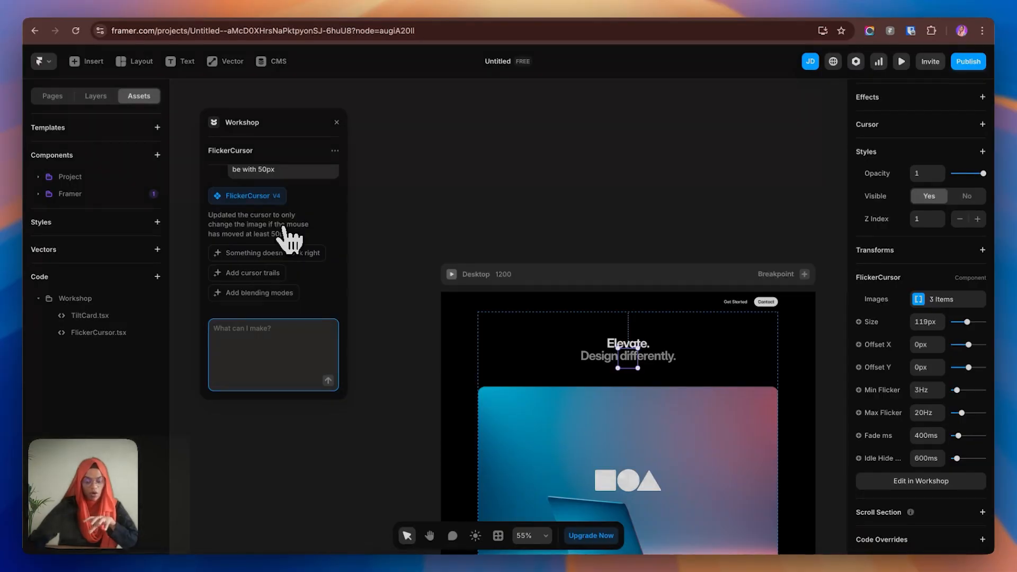
scroll(290, 238, up, 5)
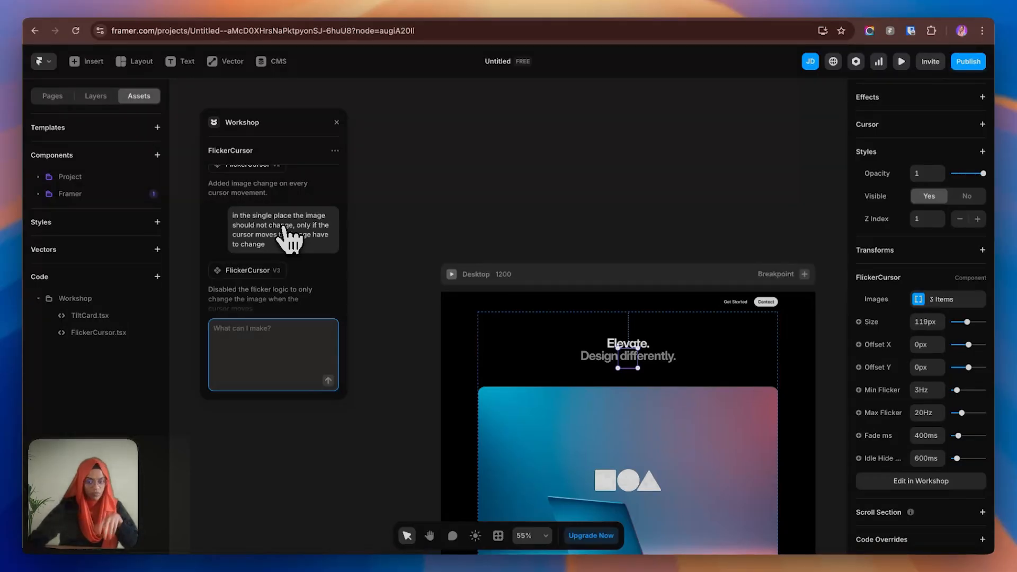
scroll(291, 249, up, 5)
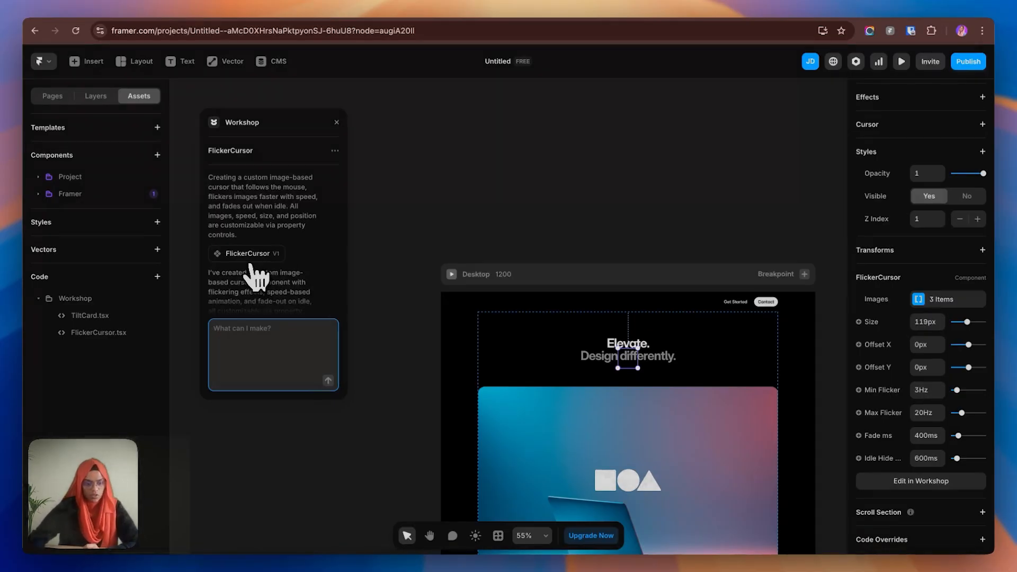
scroll(265, 271, down, 5)
scroll(269, 273, down, 2)
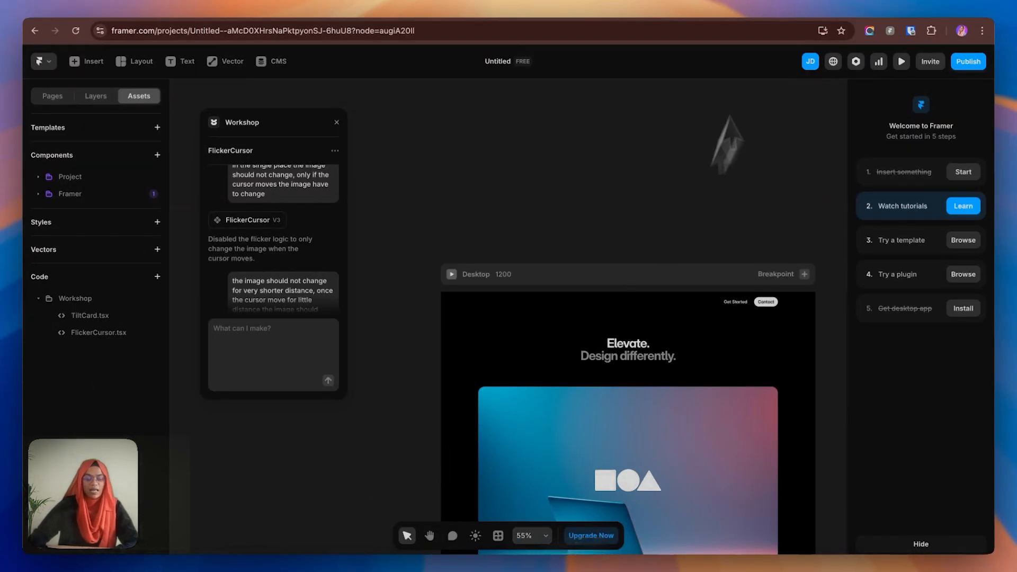
Draw a closed four-point vector path, about 116 by 100, in the hero beside the Elevate heading
click(222, 63)
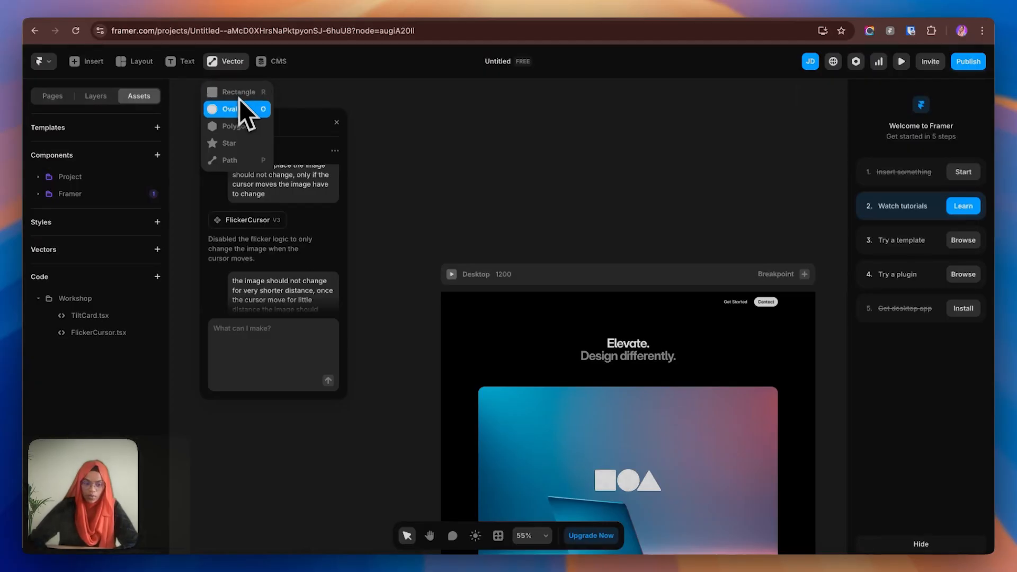
click(238, 160)
scroll(431, 333, up, 5)
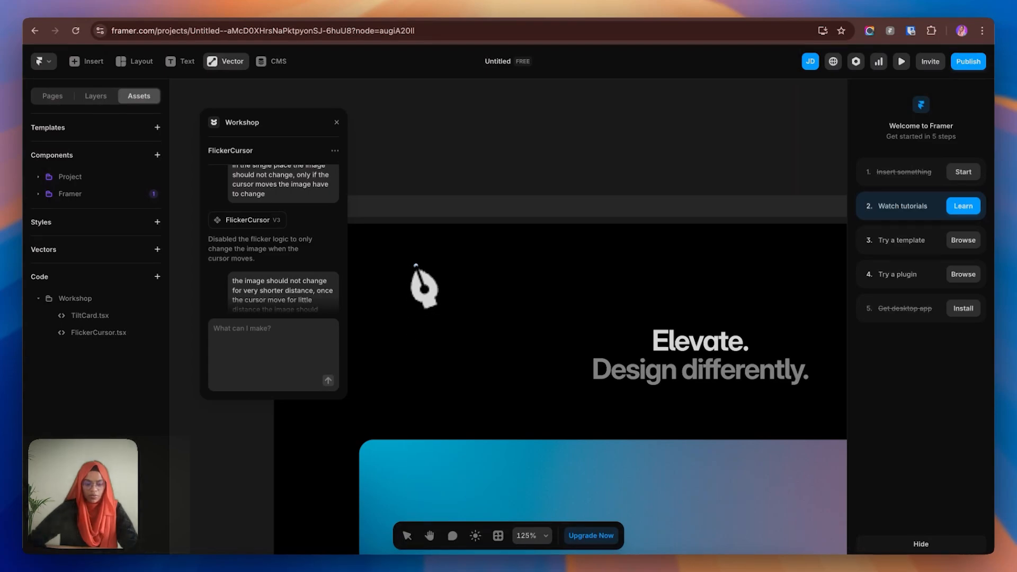
click(415, 265)
click(389, 310)
click(432, 336)
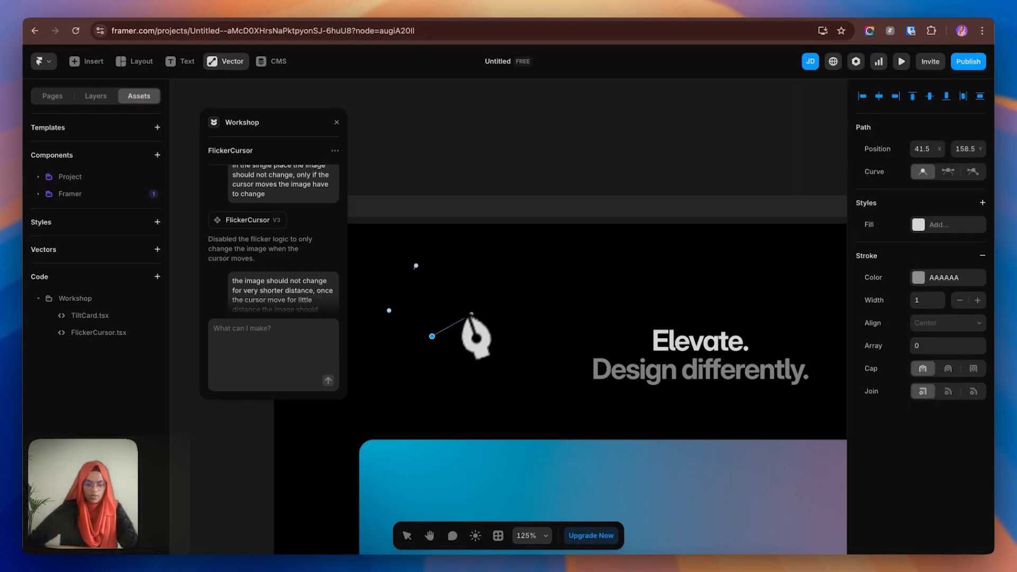
click(471, 297)
click(416, 266)
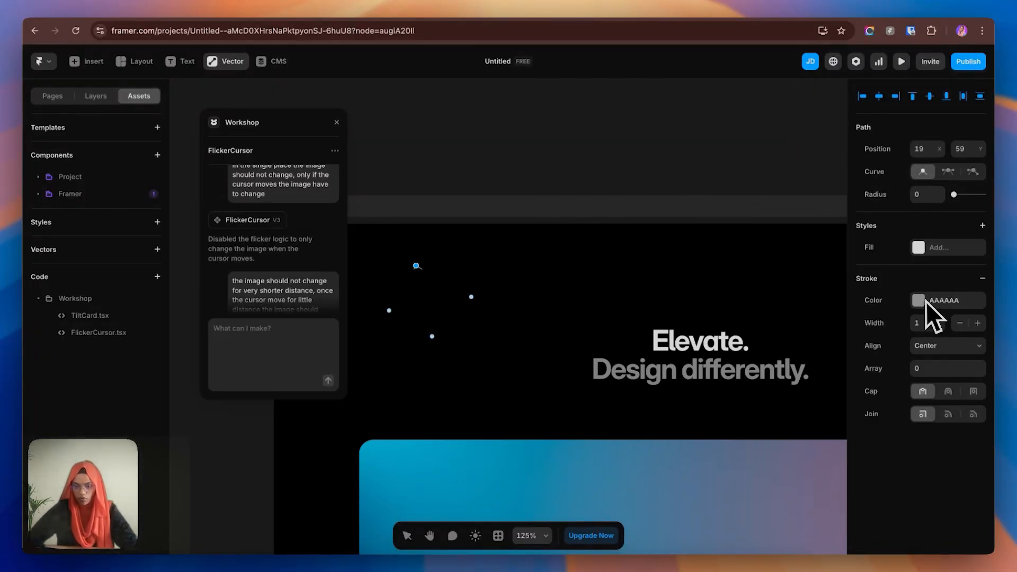
Fill the four-point shape with white FFFFFF at 100% opacity
click(920, 322)
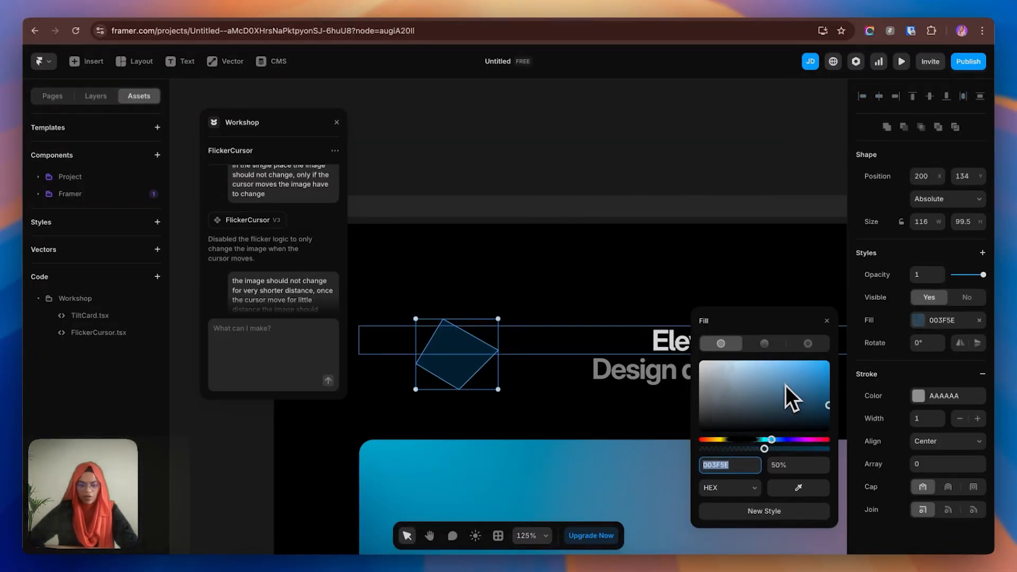
drag(786, 385, 701, 347)
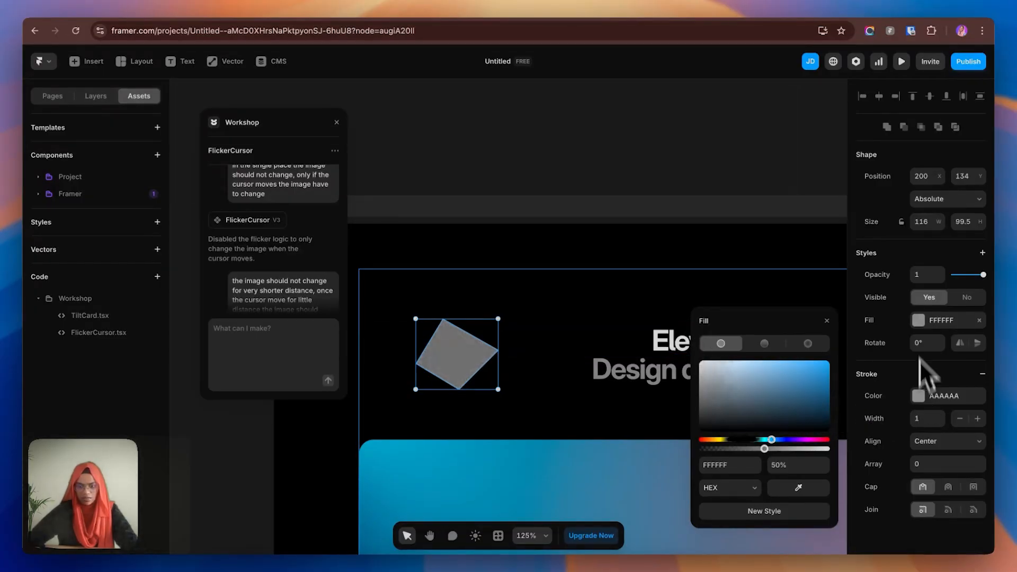
drag(766, 455, 831, 469)
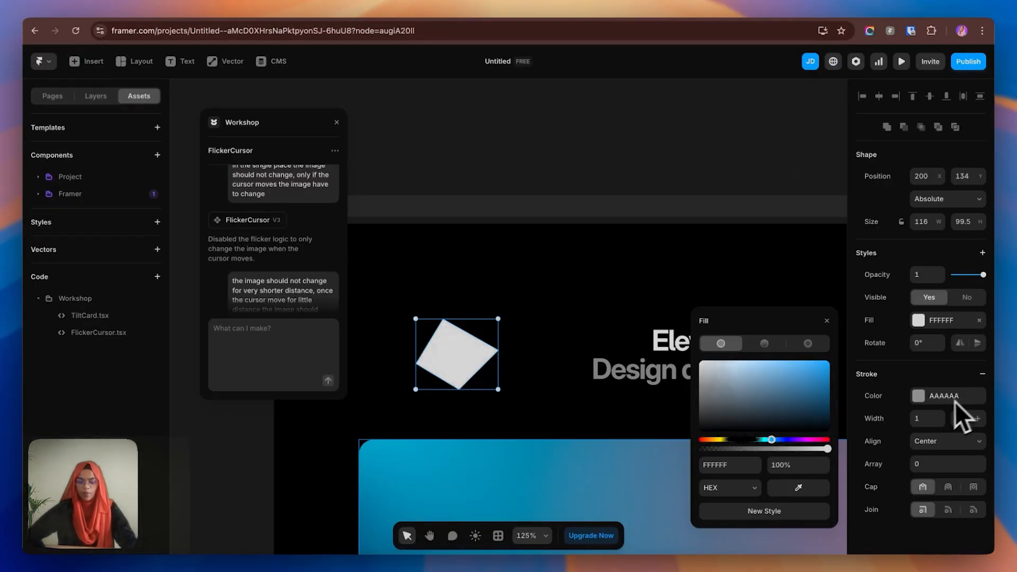
Make the four-point shape an unfilled outline with stroke width 12 and round cap and join
drag(941, 418, 942, 411)
click(979, 320)
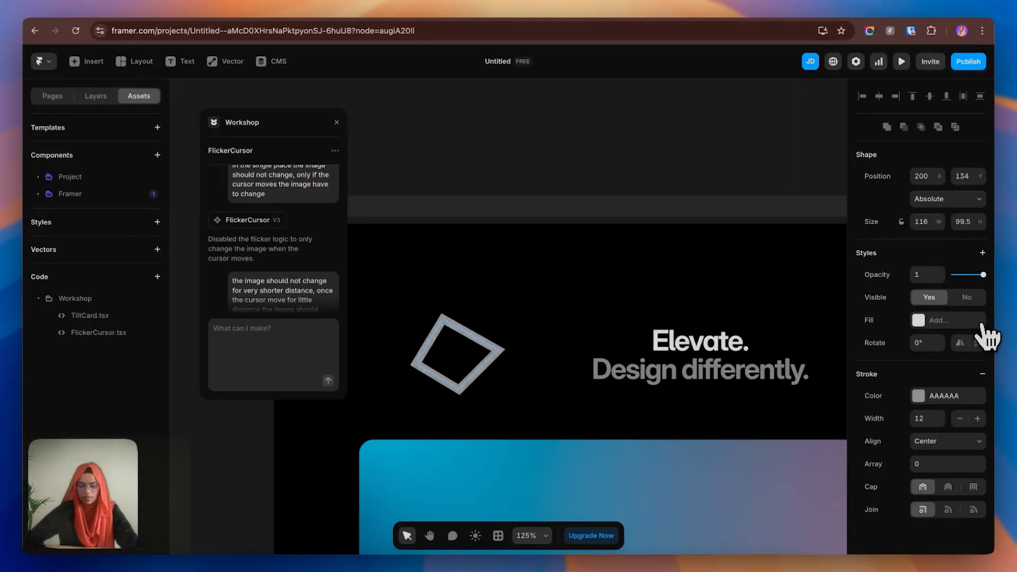
drag(939, 415, 936, 418)
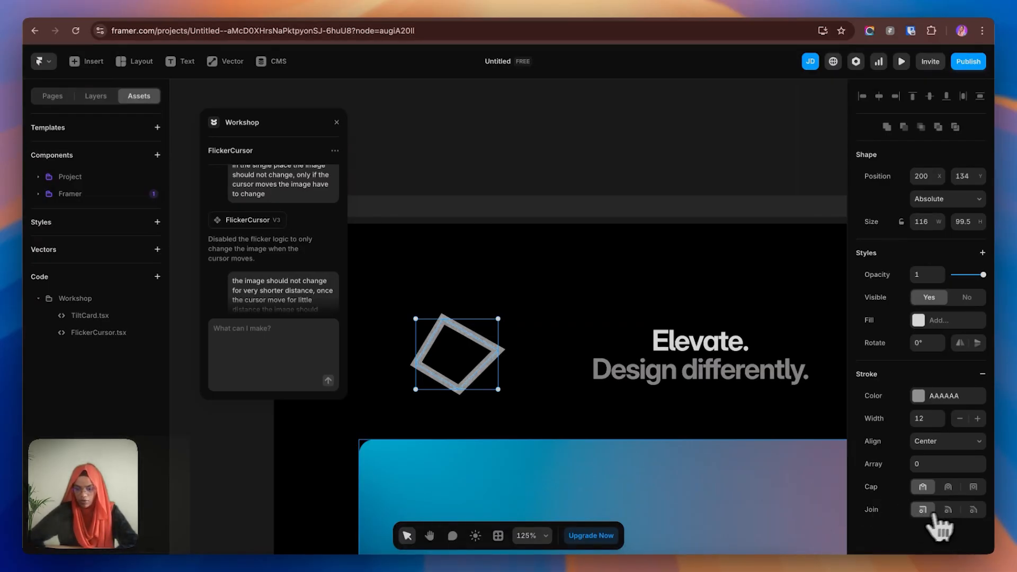
click(948, 487)
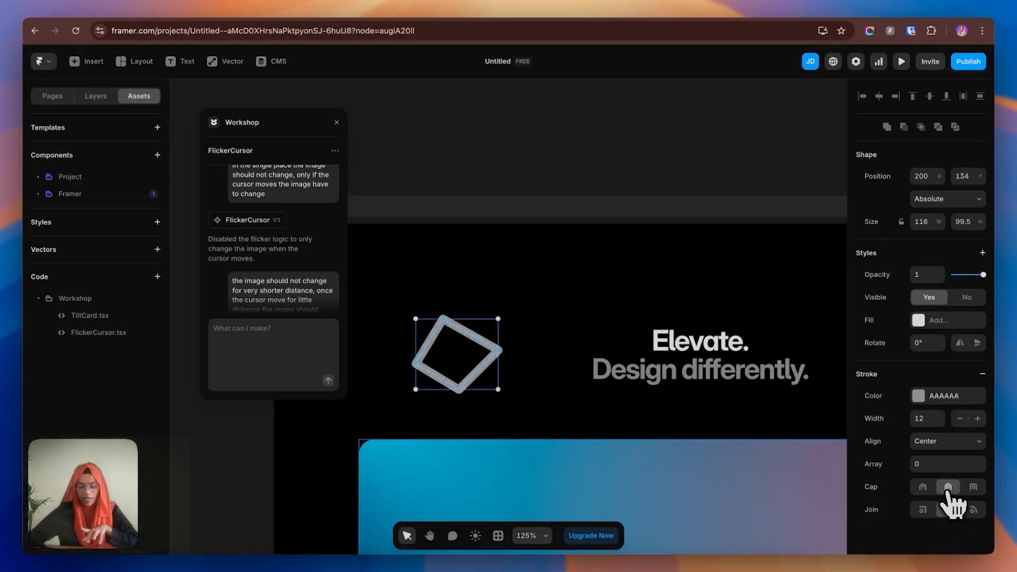
click(948, 510)
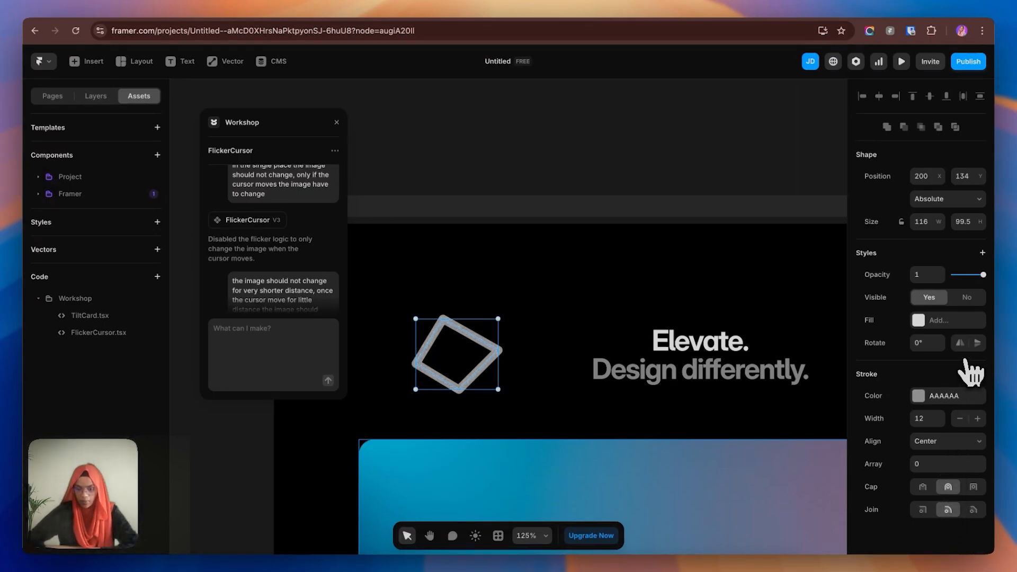
Draw a rectangle about 214 by 212 and an oval overlapping its lower corner on the empty canvas beside the Desktop frame
click(212, 61)
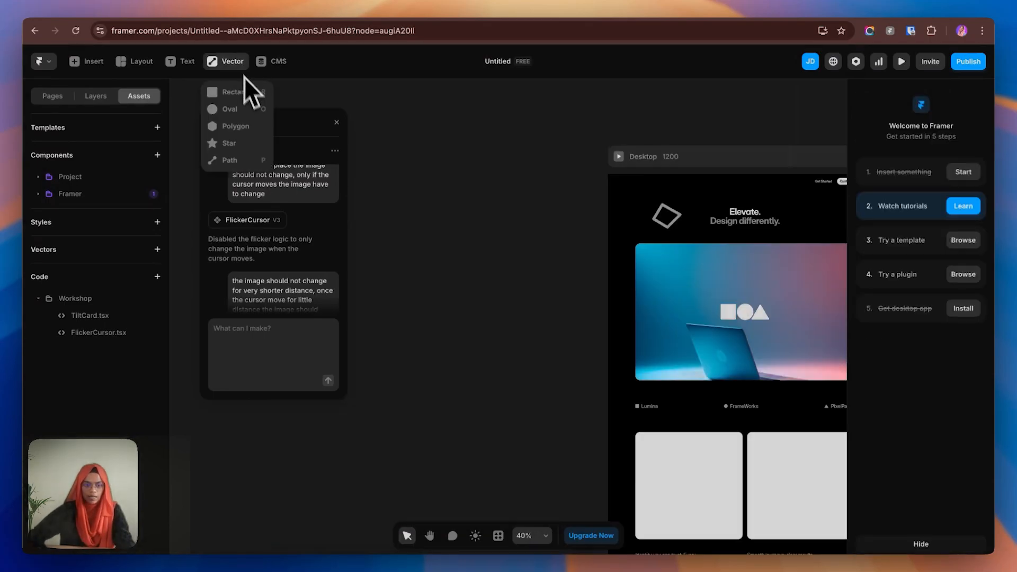
click(241, 91)
drag(495, 180, 544, 227)
click(236, 62)
click(243, 106)
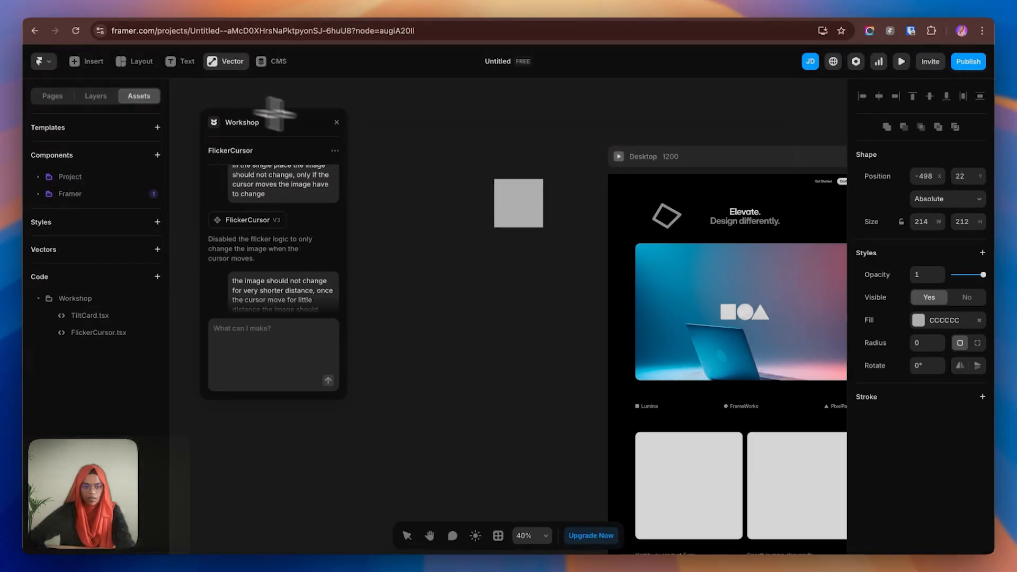
drag(513, 201, 569, 260)
Combine the overlapping rectangle and oval with the Exclude boolean operation
drag(559, 298, 491, 182)
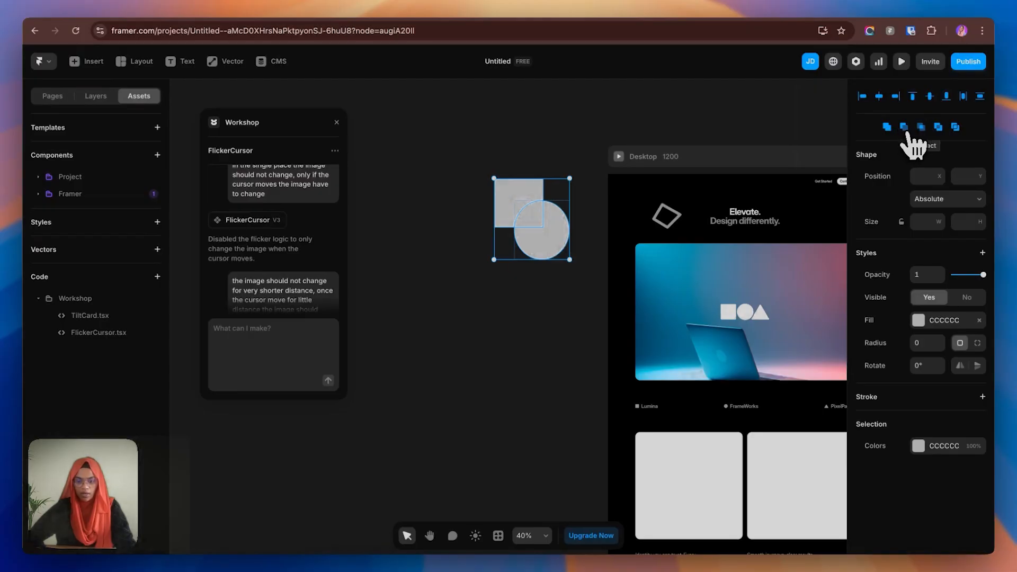
click(938, 128)
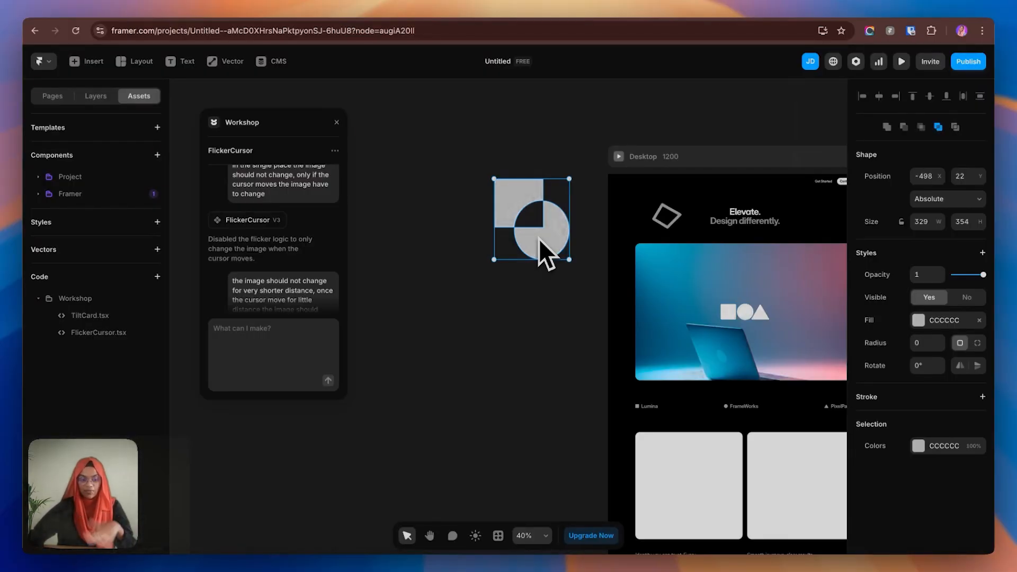
drag(539, 238, 544, 258)
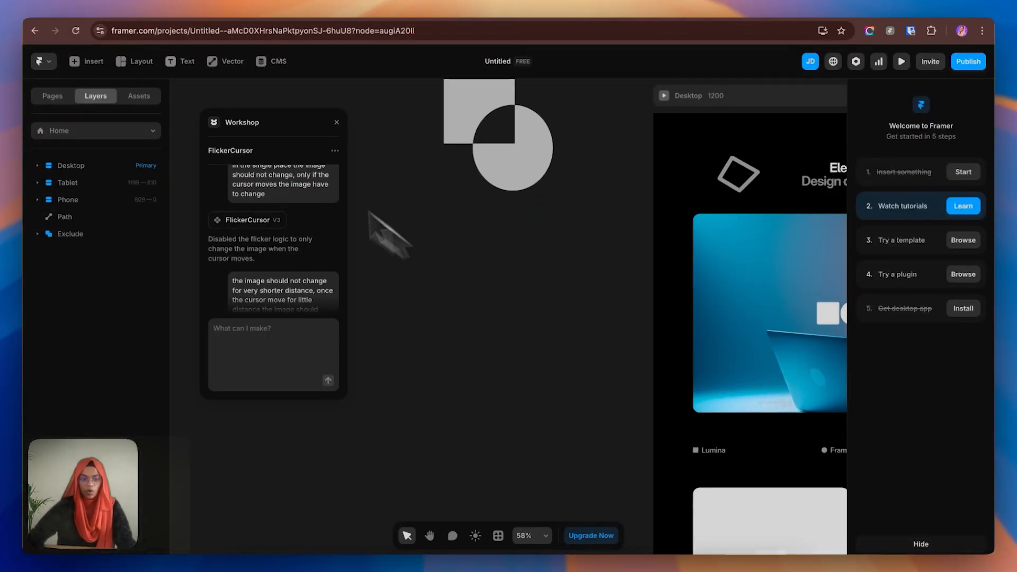
Draw another rectangle about 242 by 232 on the canvas below the excluded shape
click(225, 69)
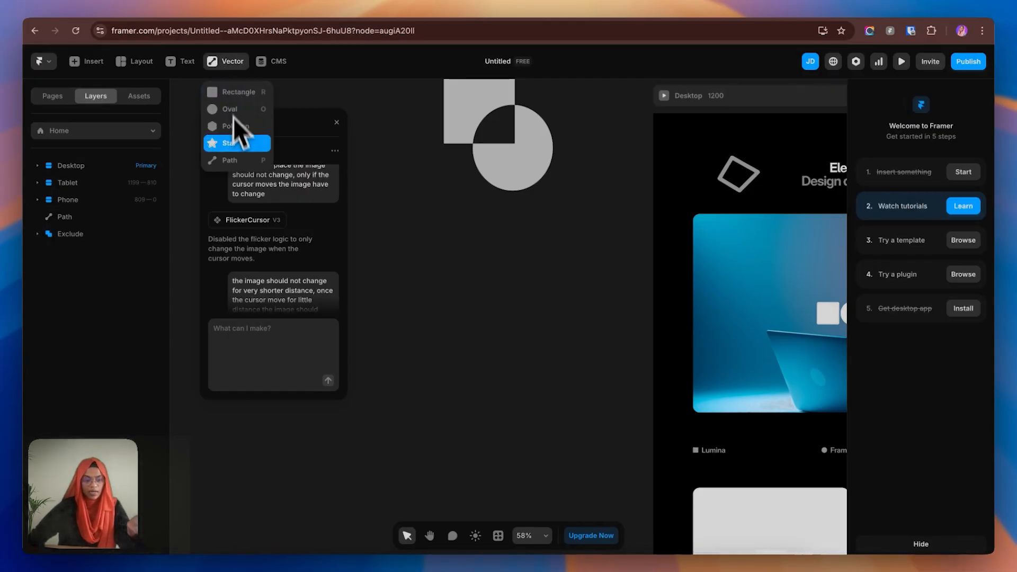
click(240, 160)
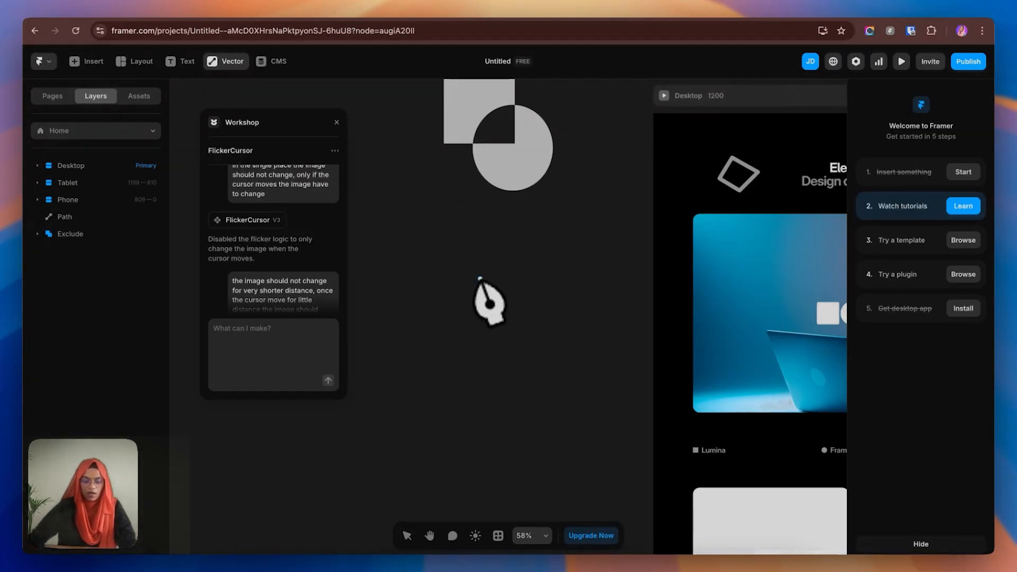
scroll(490, 299, down, 2)
click(227, 65)
click(245, 96)
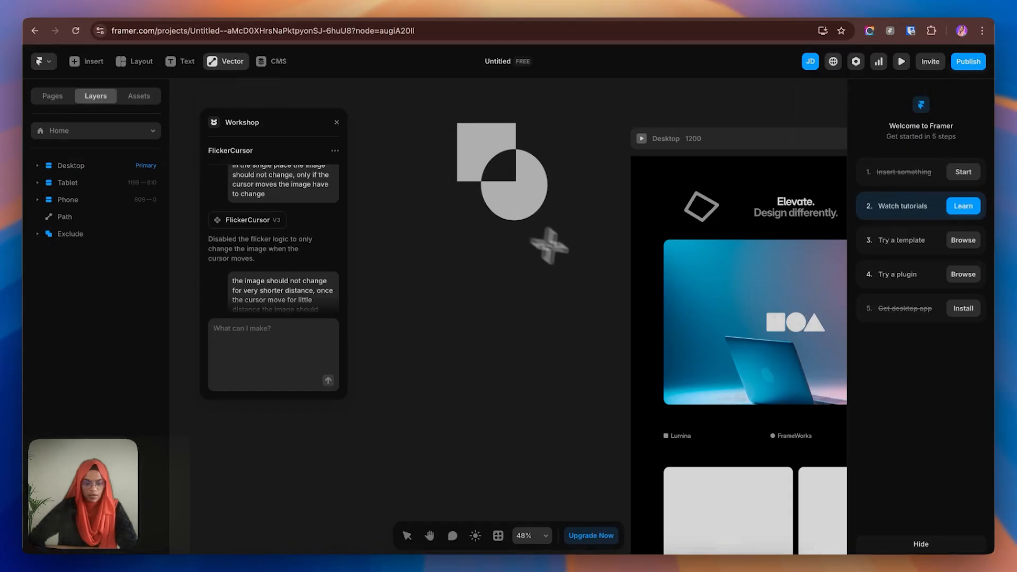
drag(482, 257, 548, 320)
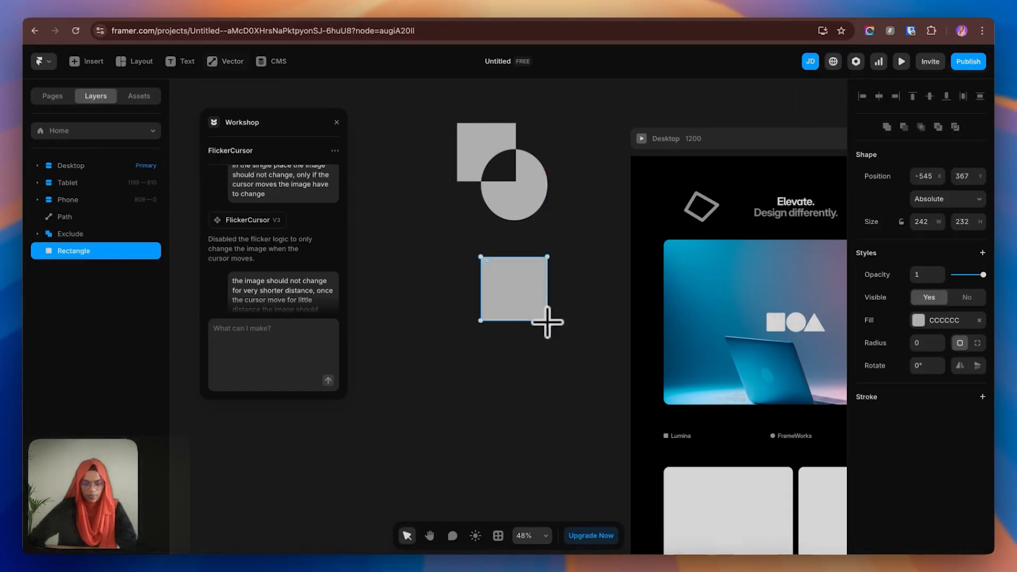
Turn the new rectangle into an outline with no fill and an AAAAAA stroke of width 4
click(983, 396)
click(980, 321)
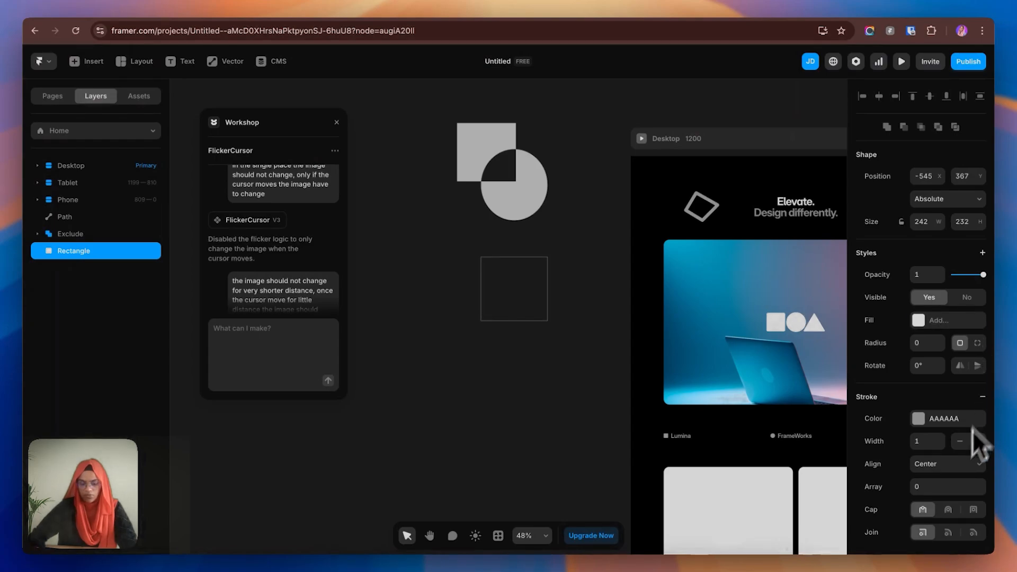
drag(941, 439, 944, 440)
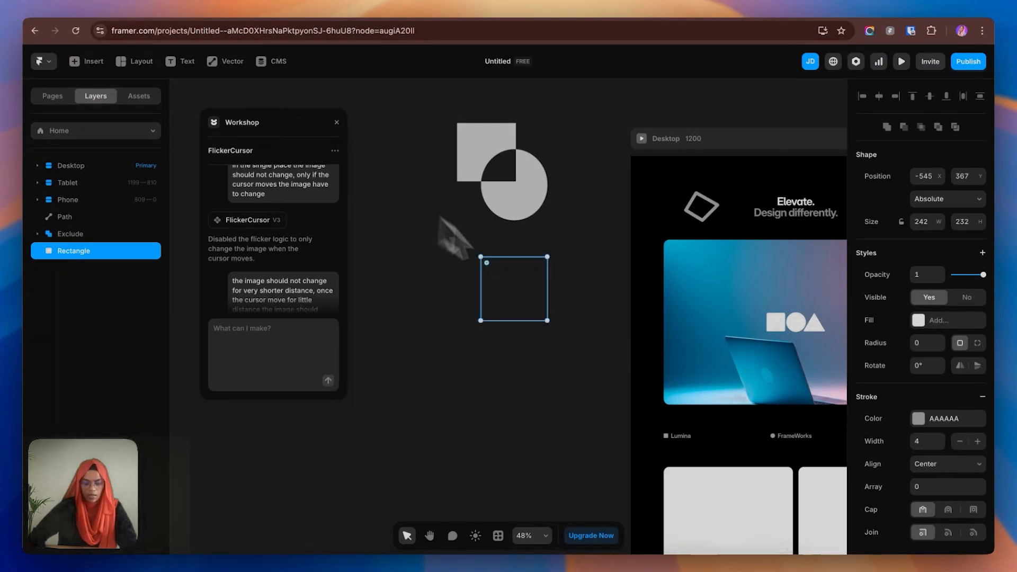
Duplicate the outlined rectangle with an overlap and reshape the pair into a circle and a diamond
scroll(541, 292, up, 1)
key(super+d)
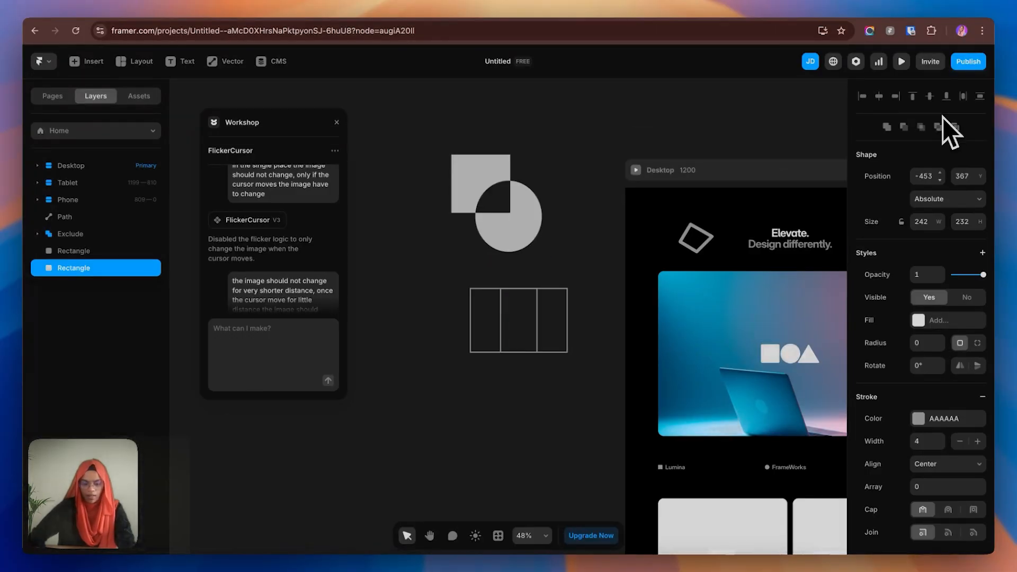
drag(579, 283, 589, 320)
click(571, 335)
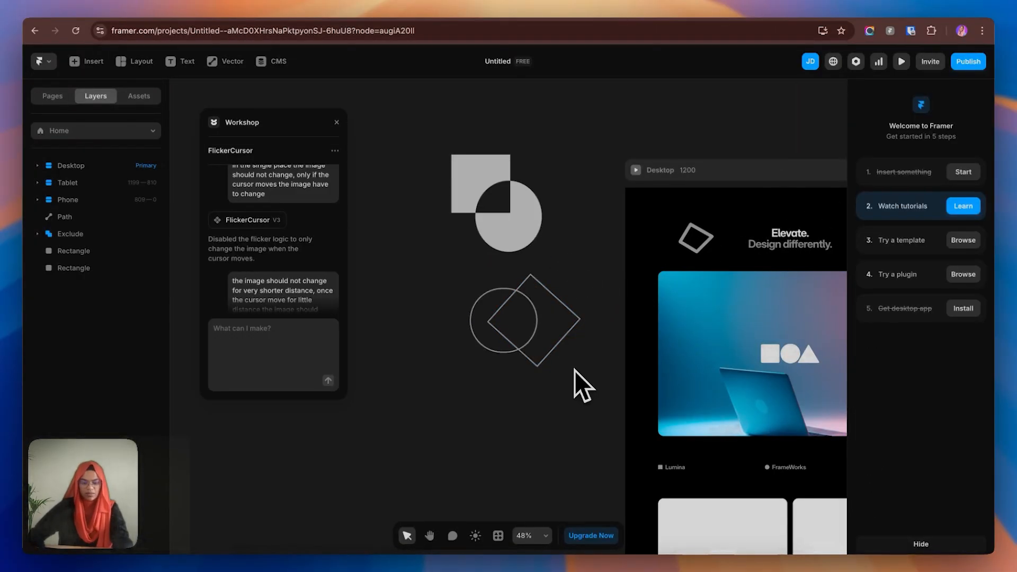
Try to create a vector set directly from the ungrouped circle and diamond, and close the Workshop panel
drag(585, 367, 546, 345)
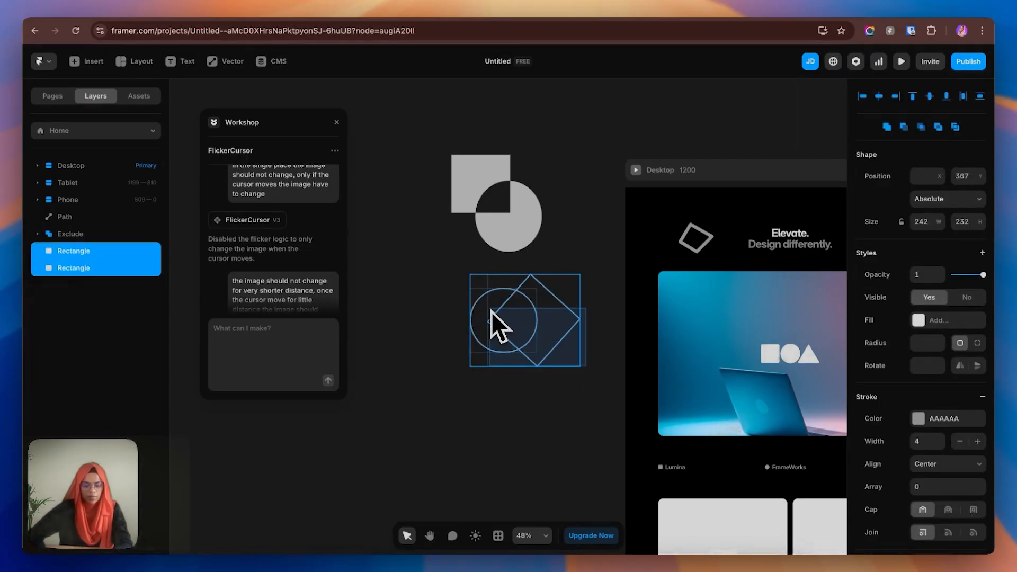
right_click(92, 250)
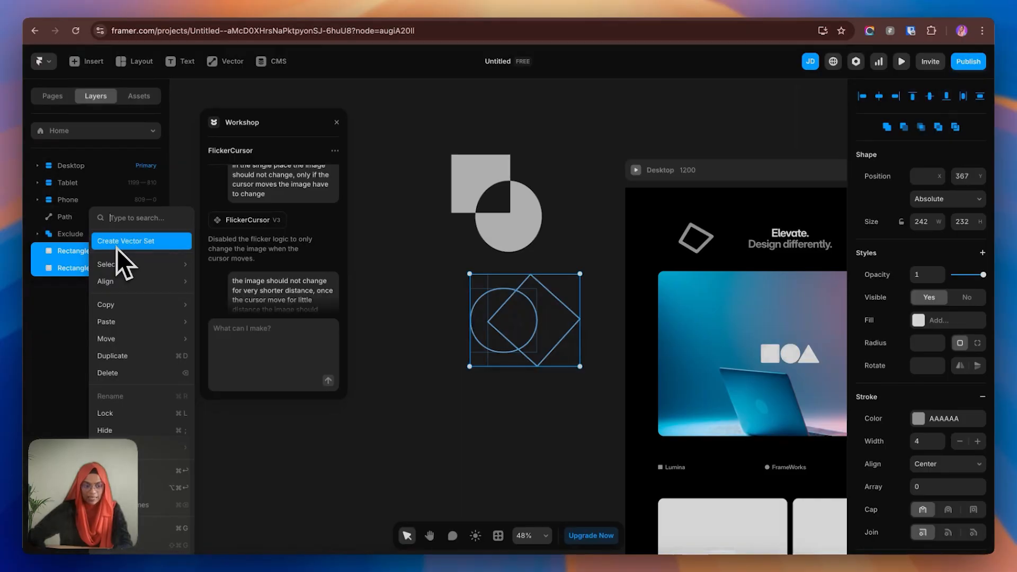
click(116, 247)
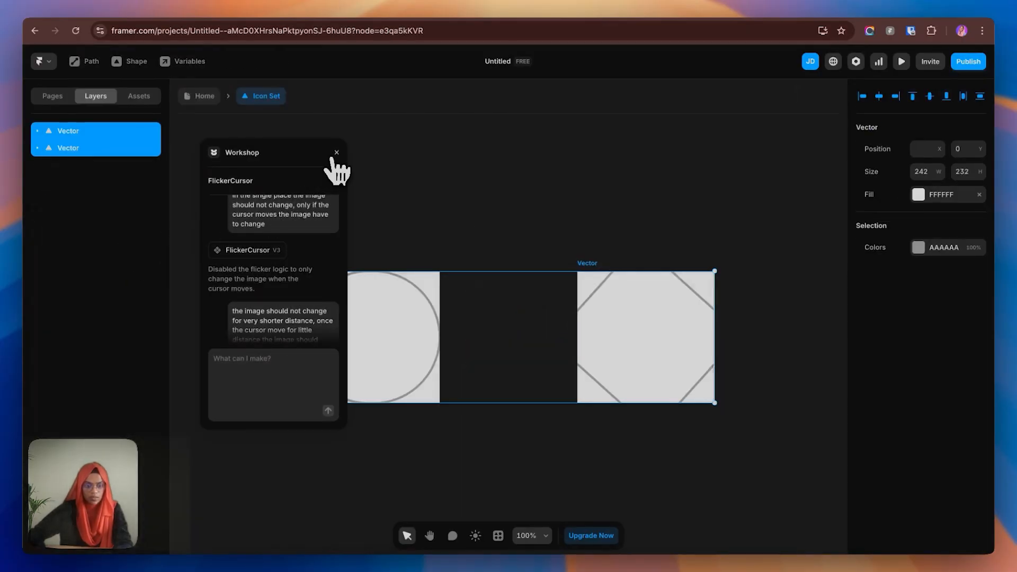
click(336, 153)
Group the circle and diamond outlines and create a vector set from the group
drag(446, 273, 555, 354)
right_click(84, 270)
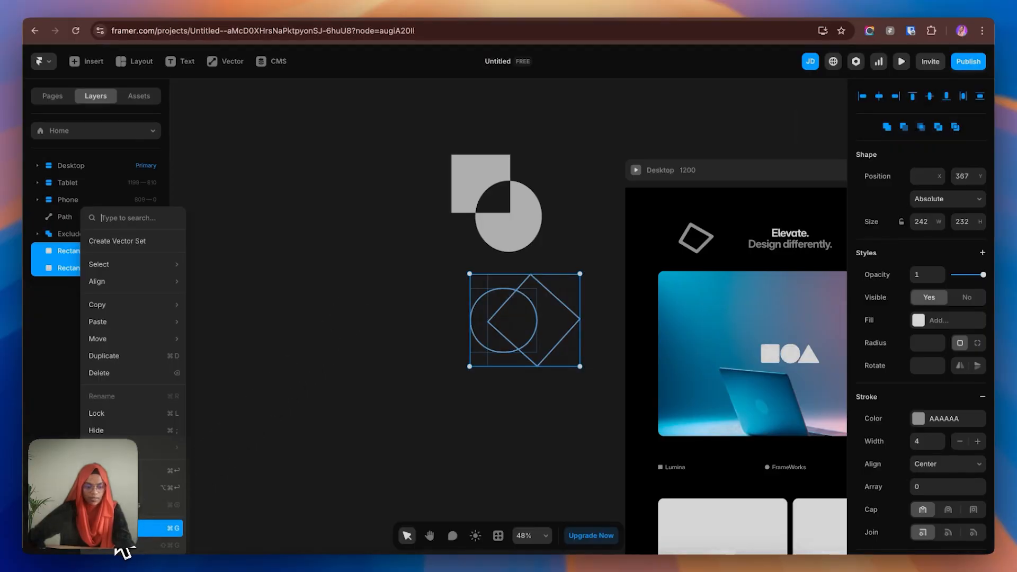
click(142, 528)
click(37, 252)
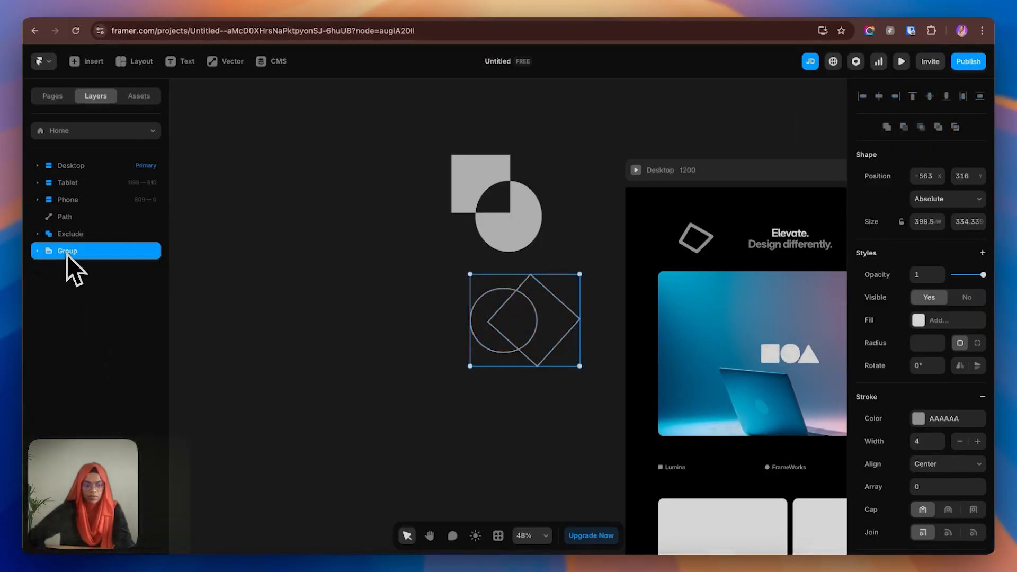
right_click(68, 254)
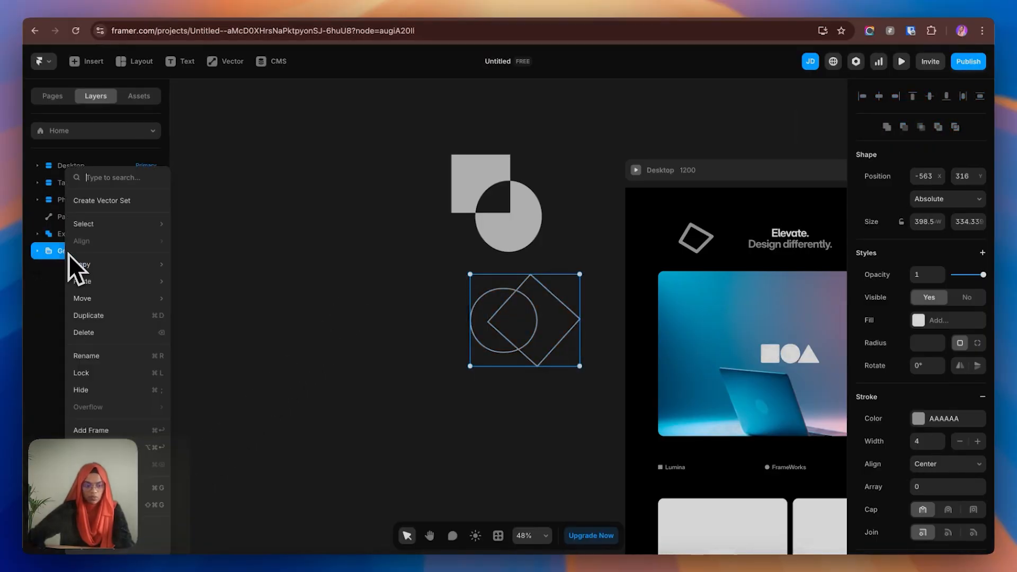
click(109, 201)
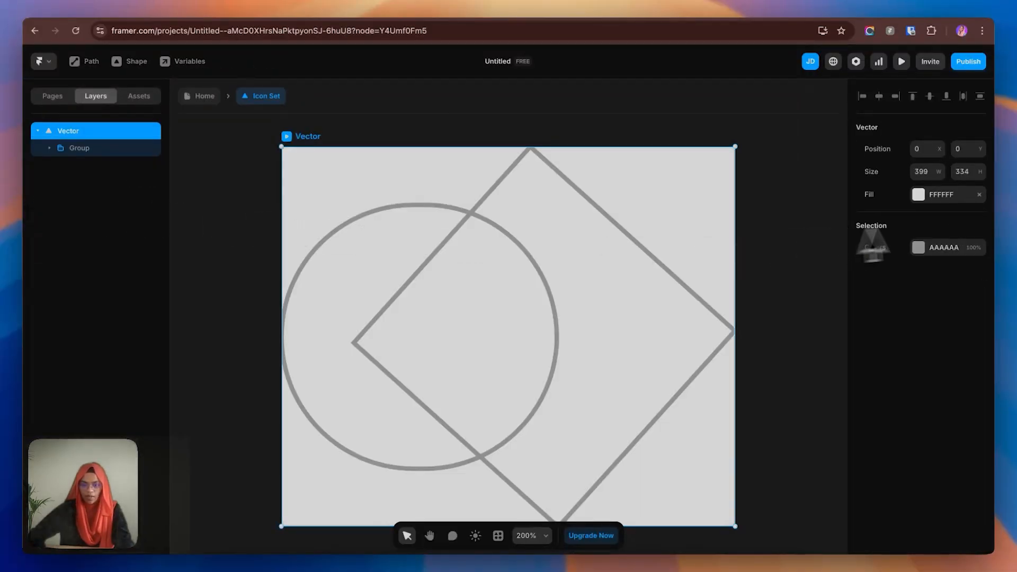
Remove the vector's white FFFFFF fill and enlarge its frame around the shapes to 501 by 379
click(980, 194)
scroll(580, 209, down, 2)
drag(579, 210, 578, 187)
drag(357, 424, 320, 425)
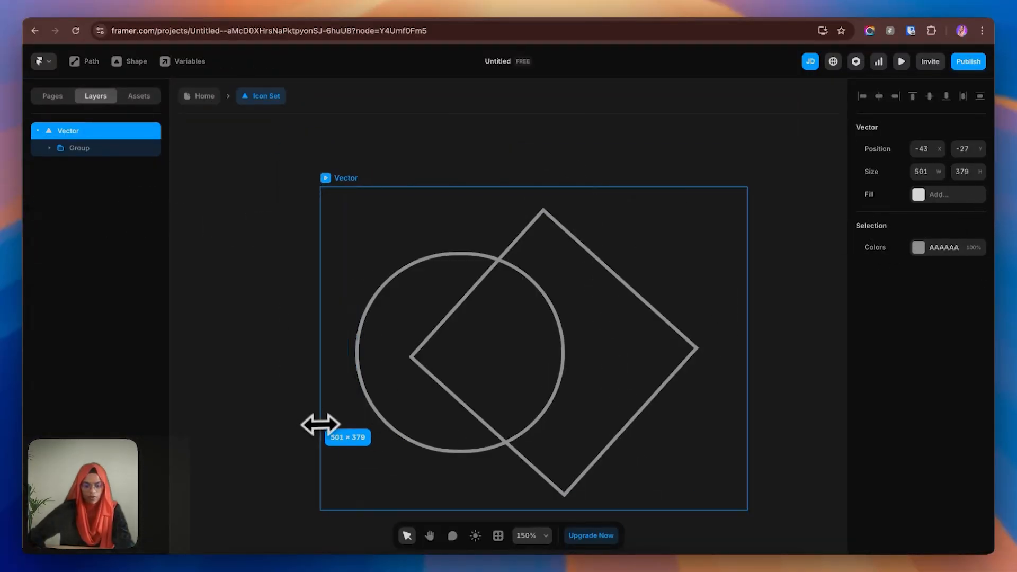
Add a Stroke effect to the diamond path inside the vector's group
double_click(519, 344)
double_click(538, 339)
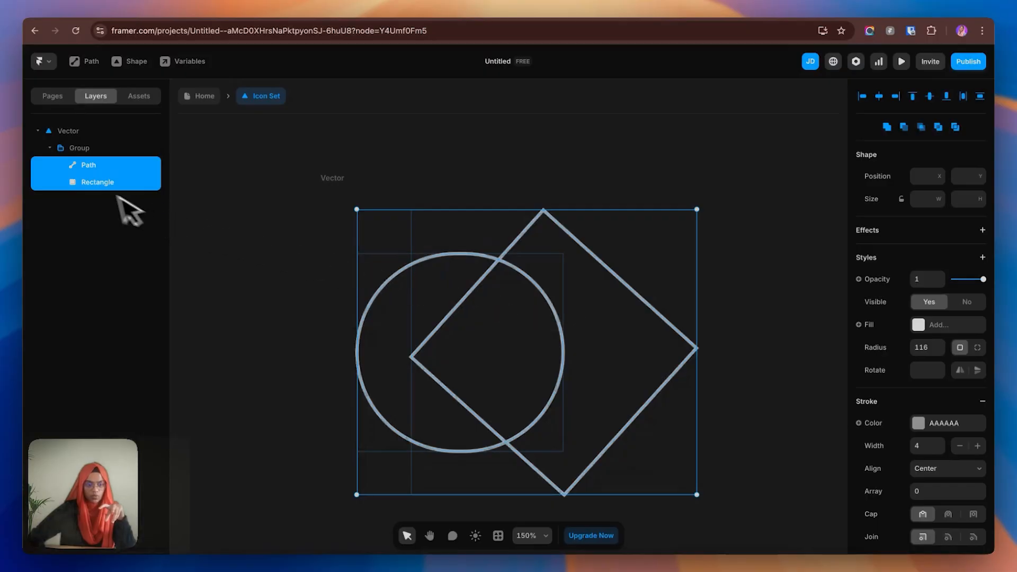
click(98, 186)
click(90, 164)
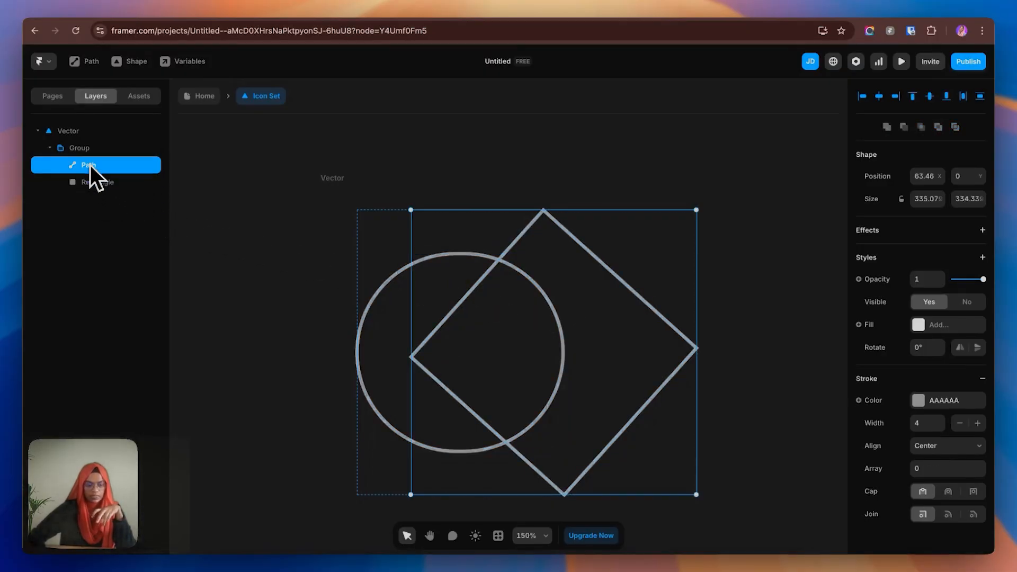
click(100, 184)
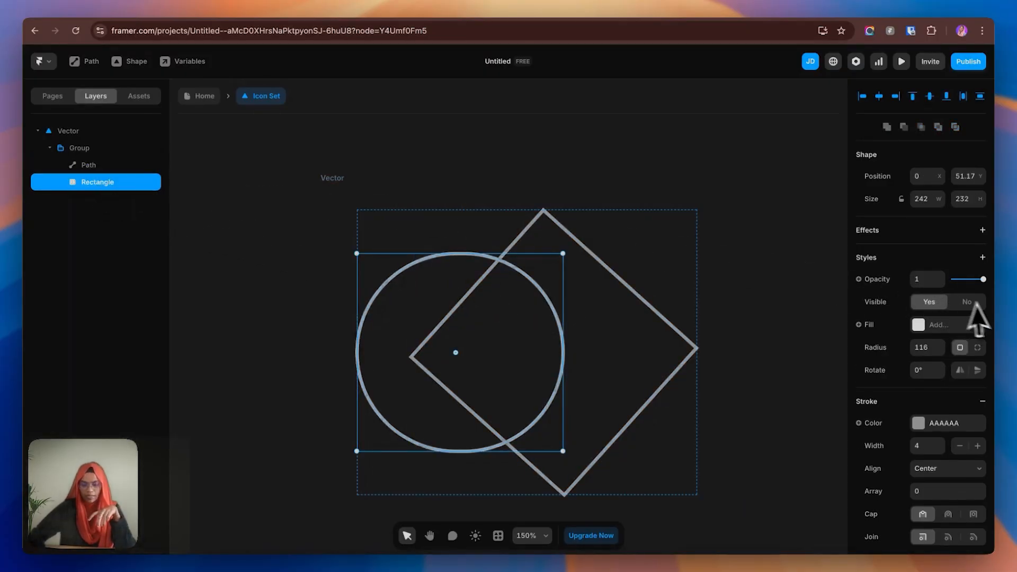
click(95, 163)
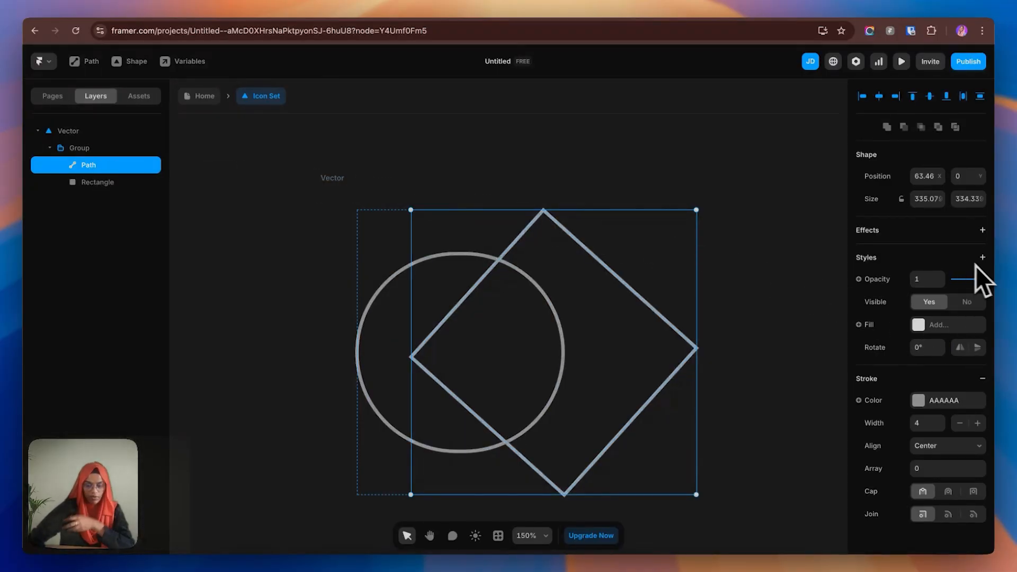
click(983, 230)
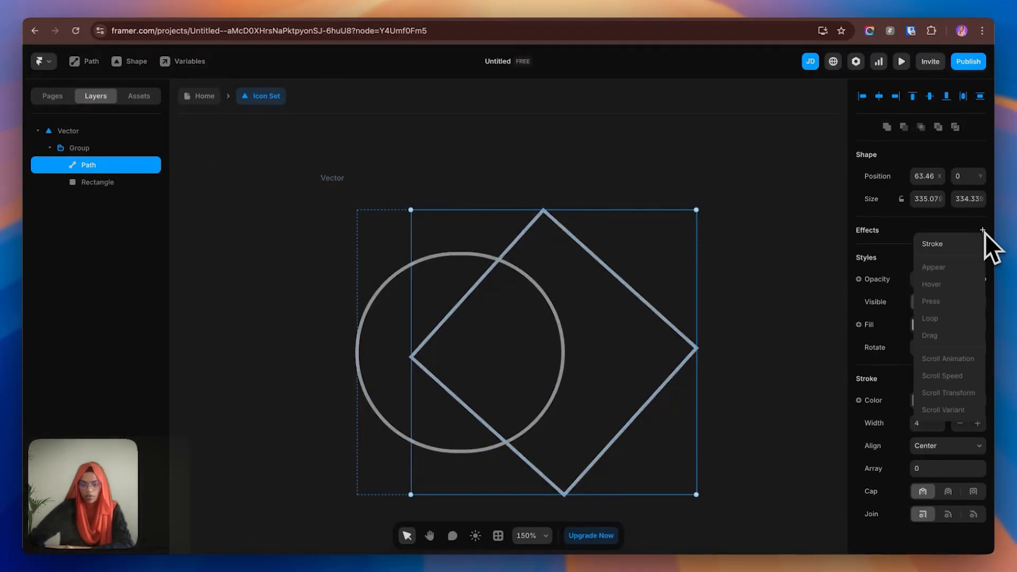
click(963, 252)
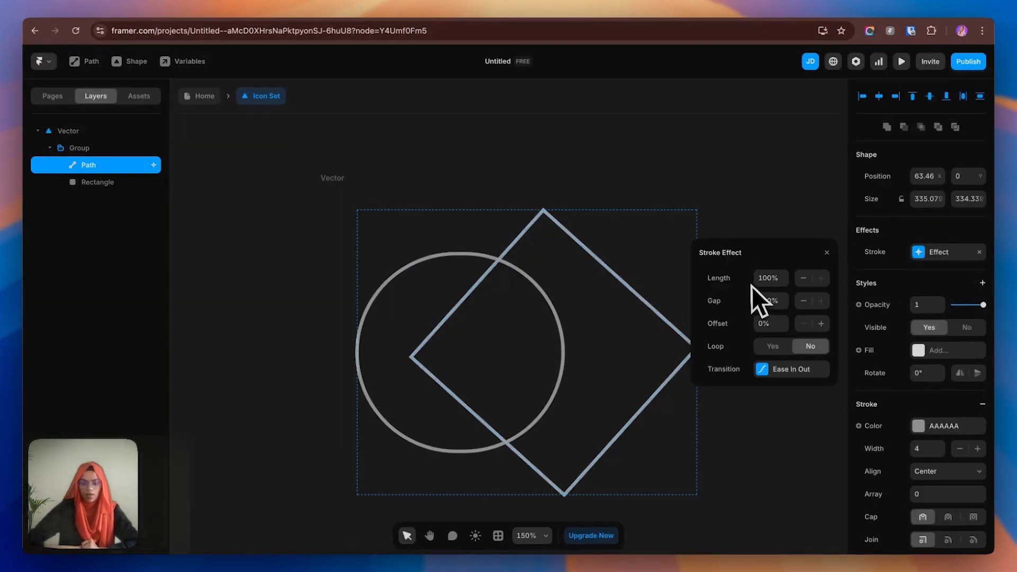
Set the diamond's stroke effect to a 5% offset with looping enabled and the Continuous loop type
click(784, 320)
click(767, 347)
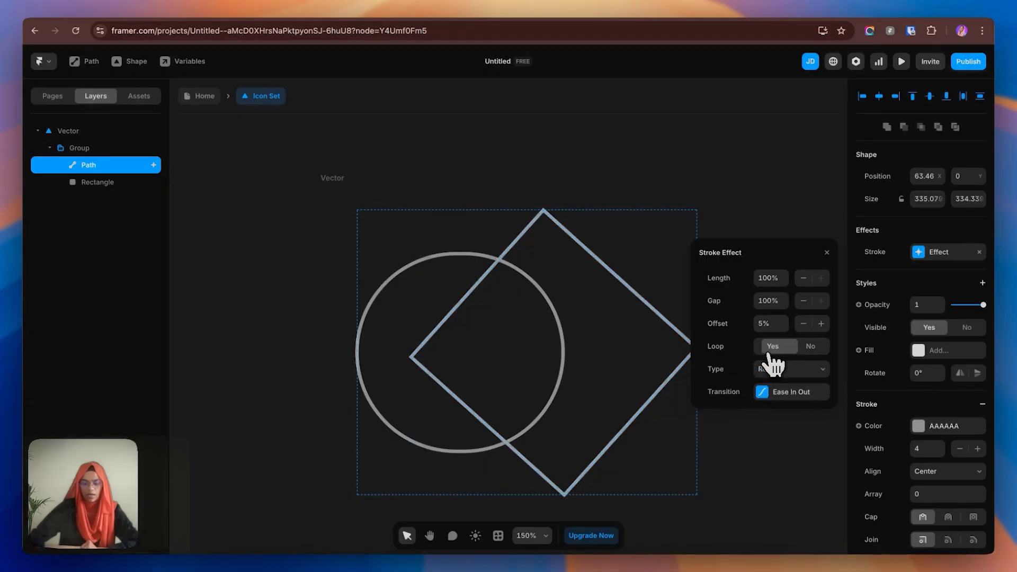
click(780, 369)
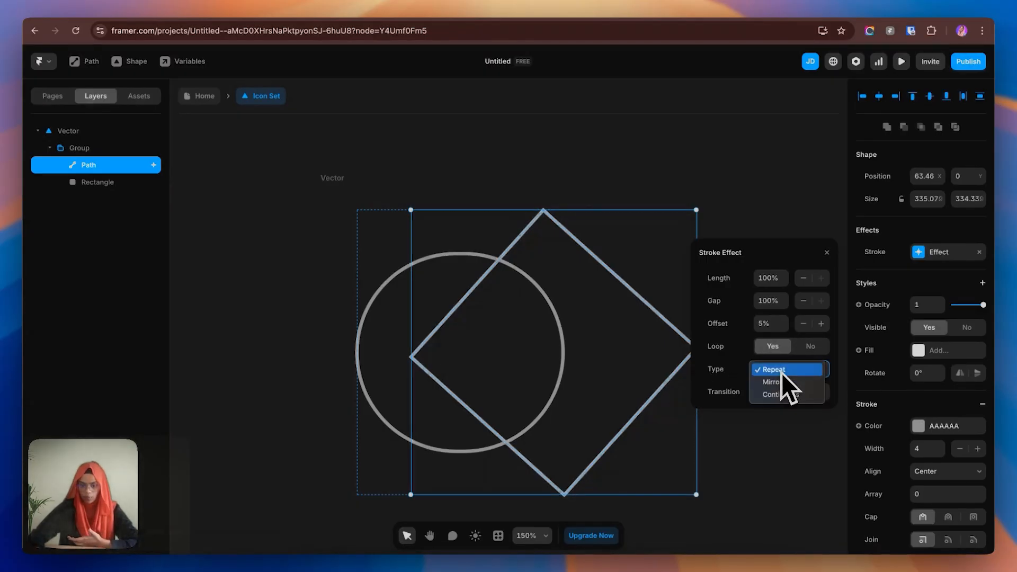
click(791, 384)
click(790, 378)
click(791, 387)
click(788, 380)
click(793, 385)
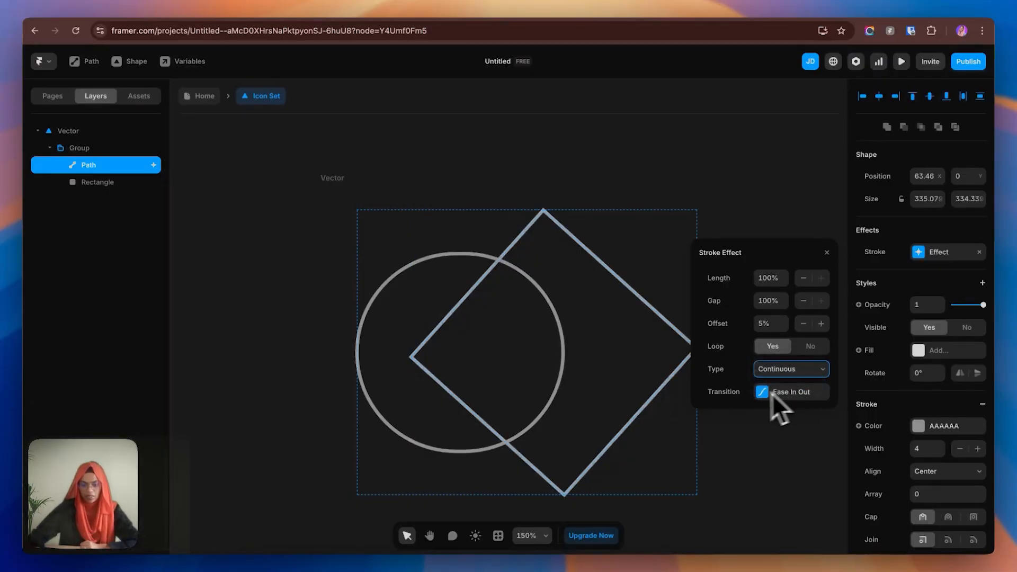
Preview the diamond's looping stroke animation and return to the icon set editor
click(738, 170)
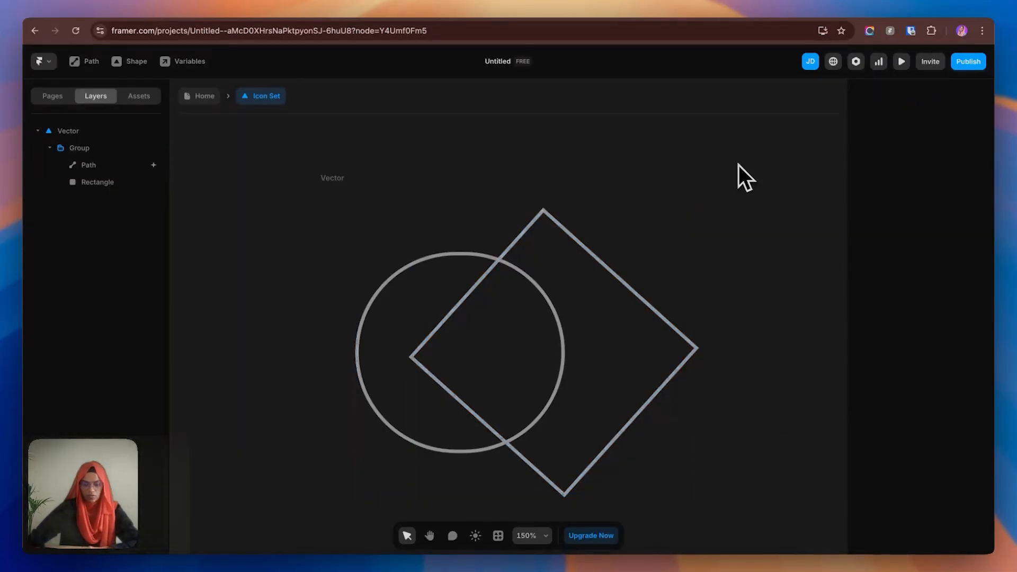
click(902, 62)
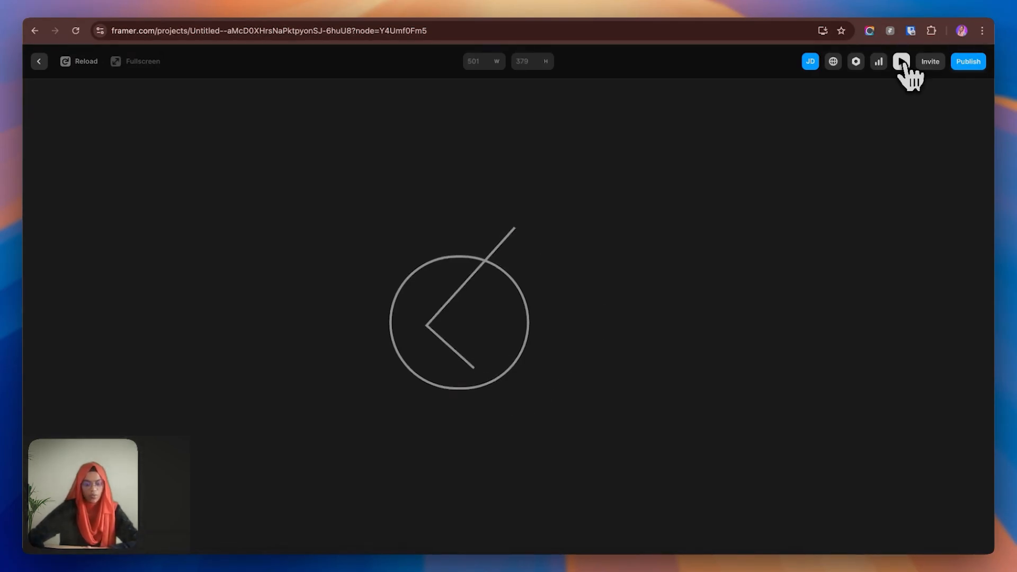
click(40, 61)
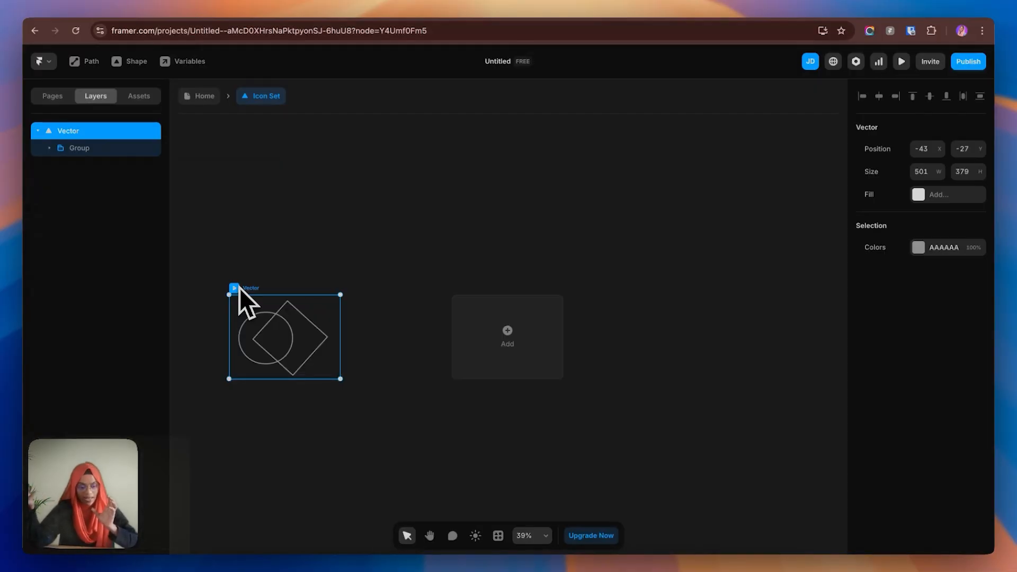
Add a second vector to the icon set and draw a six-sided polygon about 238 by 232 inside it
click(507, 337)
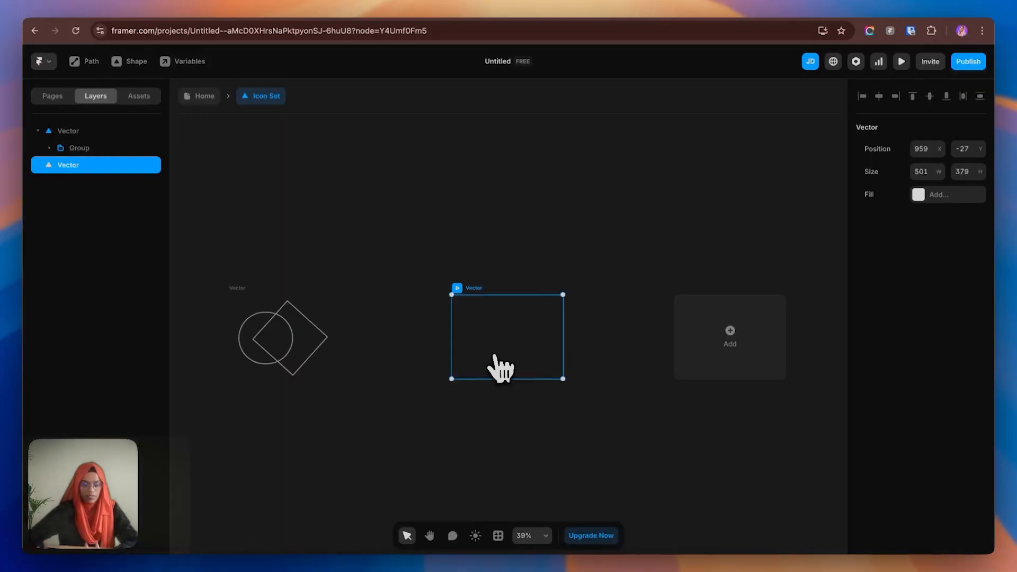
click(136, 63)
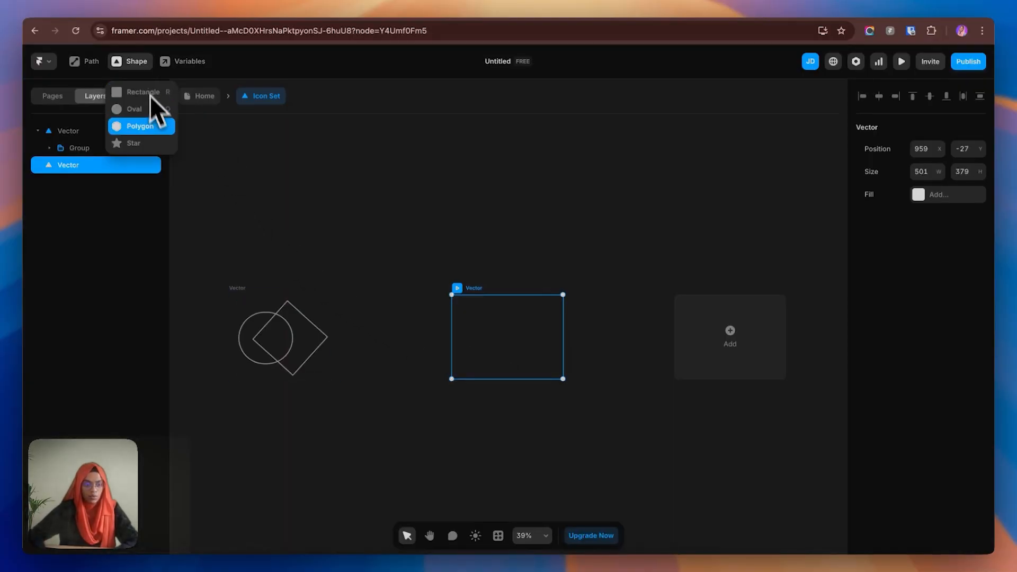
click(142, 127)
drag(472, 313, 525, 364)
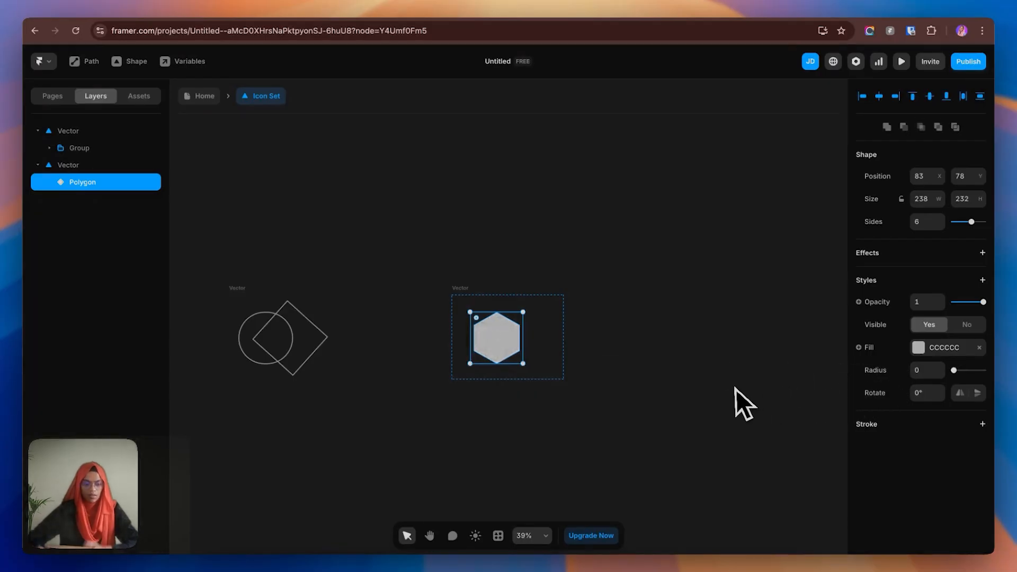
click(473, 277)
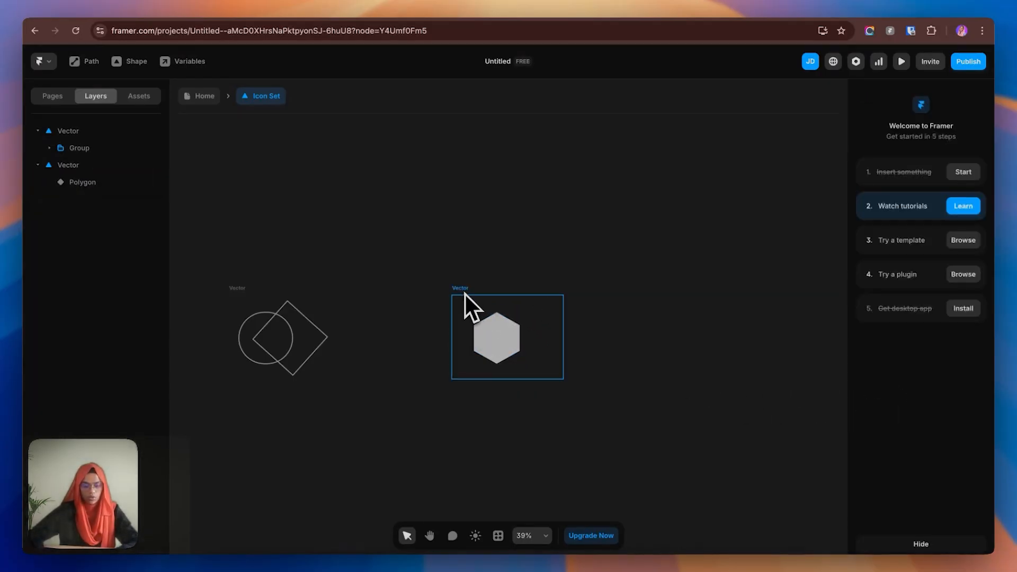
click(465, 292)
Add a third vector to the icon set after the polygon and draw a star inside it
click(696, 338)
click(139, 62)
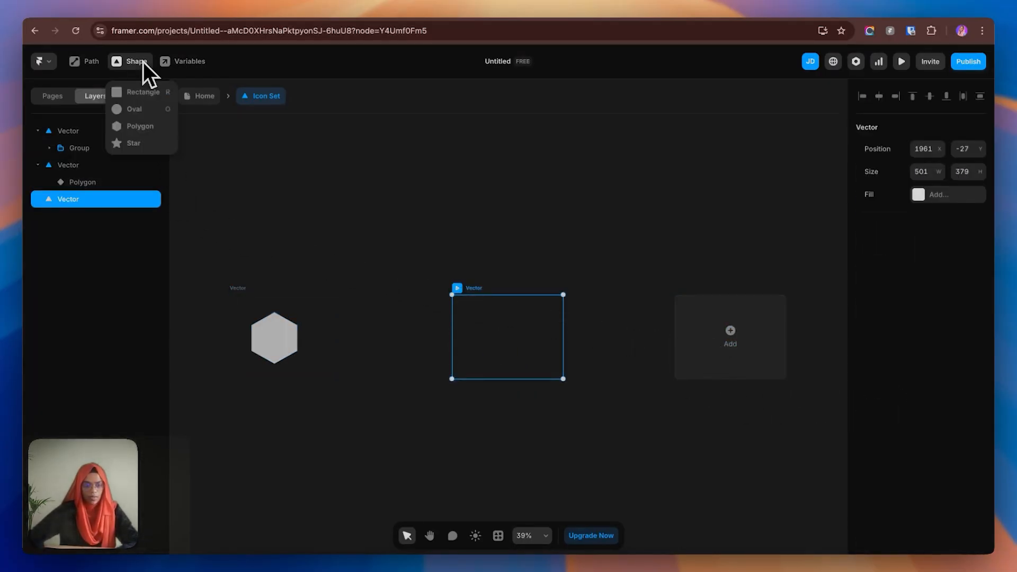
click(169, 143)
drag(475, 314, 539, 361)
click(478, 243)
key(h)
drag(477, 249, 696, 184)
key(v)
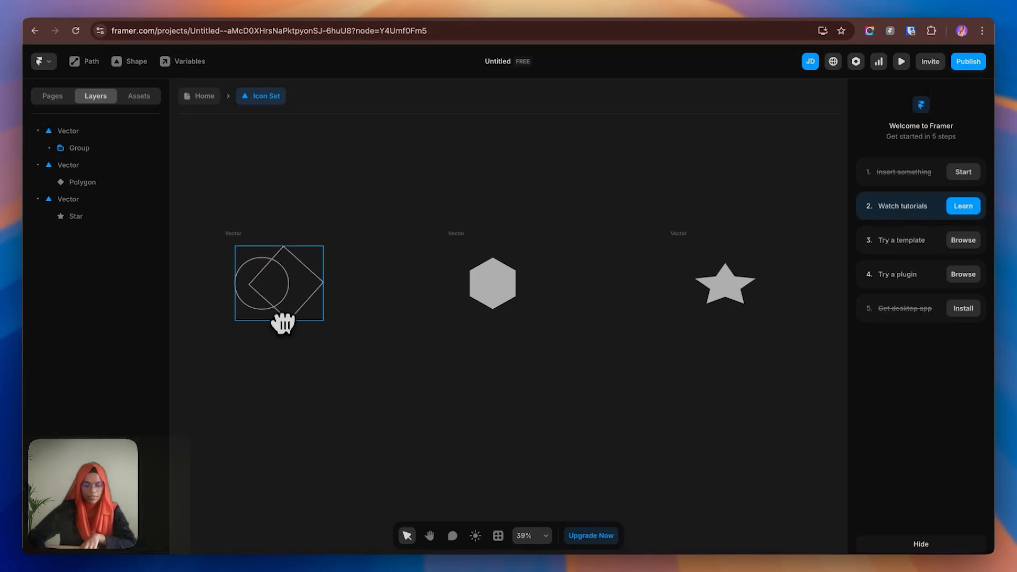
Return to the Home page and open the vector choices for the placed circle-and-diamond icon
click(210, 99)
click(541, 327)
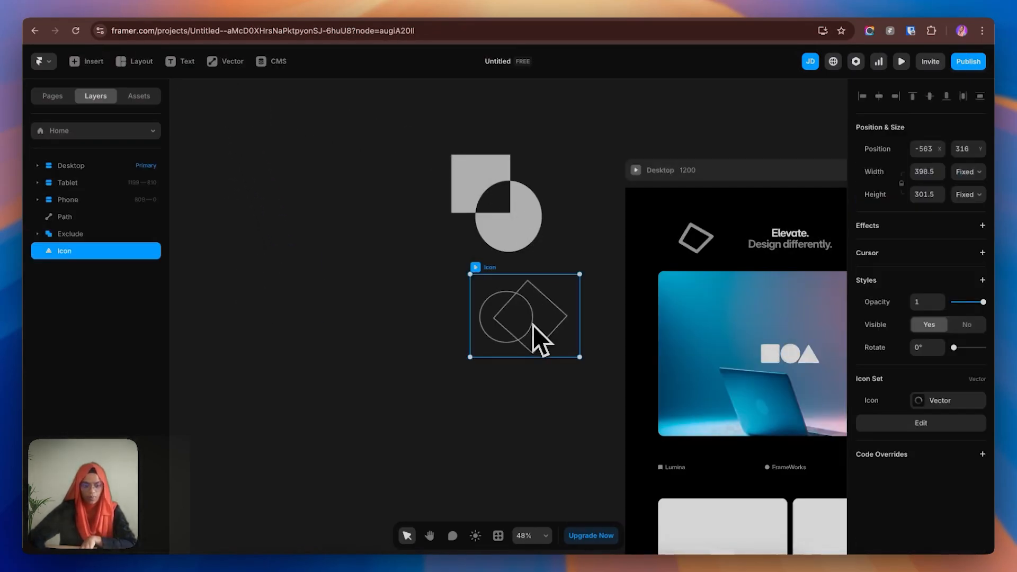
click(937, 402)
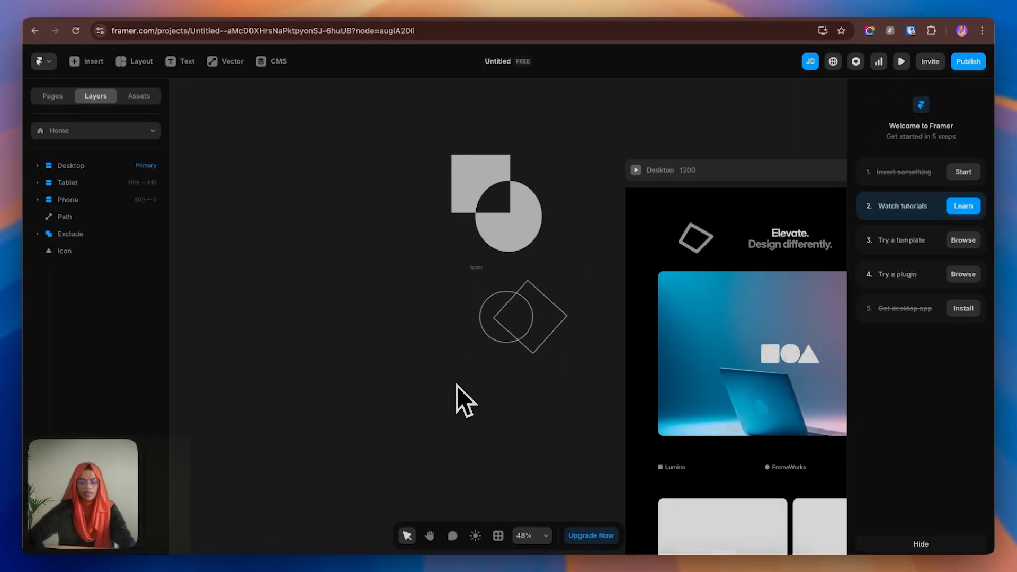
Add the excluded square-and-circle shape to the existing Icon Set vector set and return to the Home page
scroll(456, 385, down, 2)
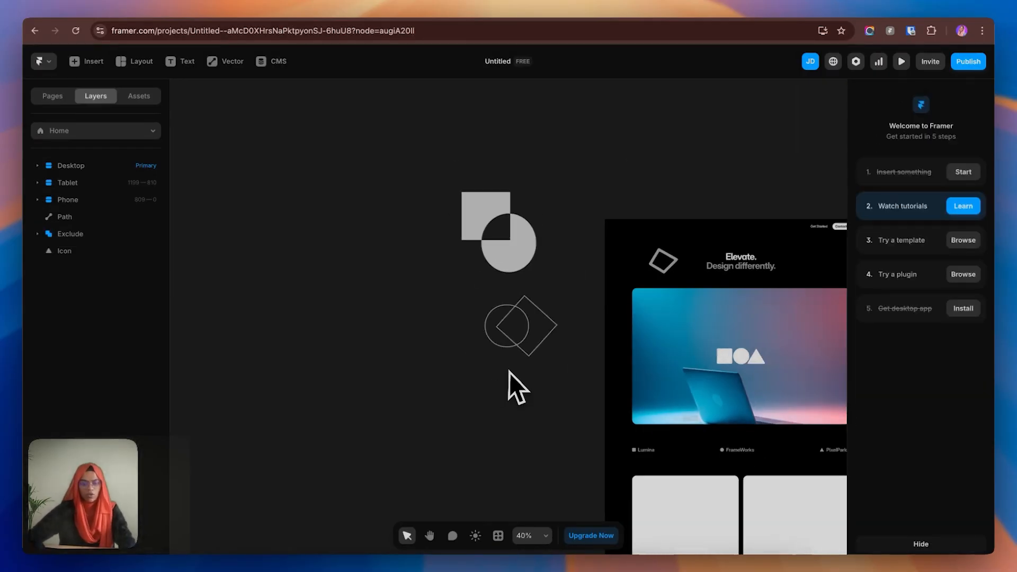
click(501, 218)
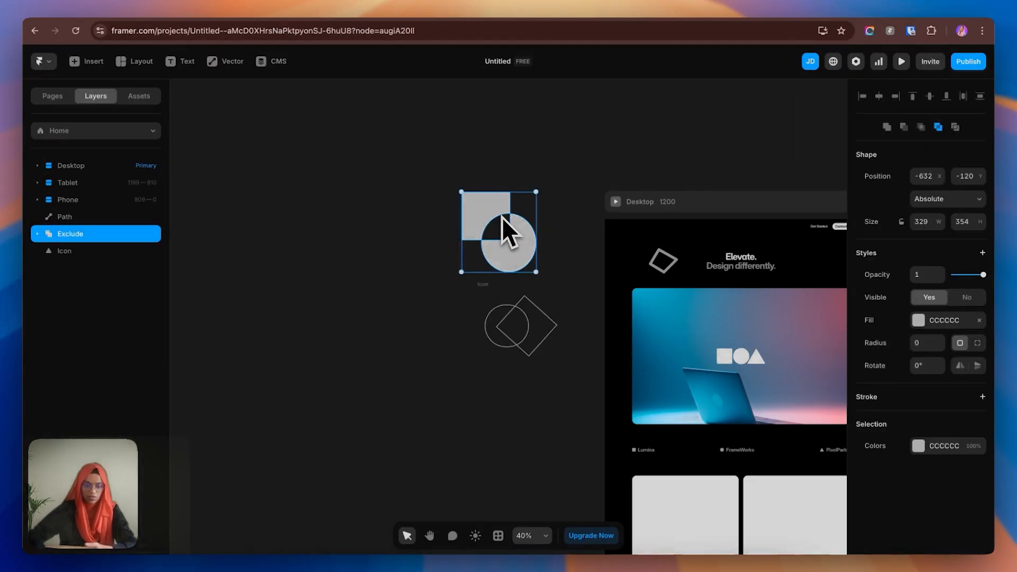
right_click(62, 235)
mouse_move(106, 183)
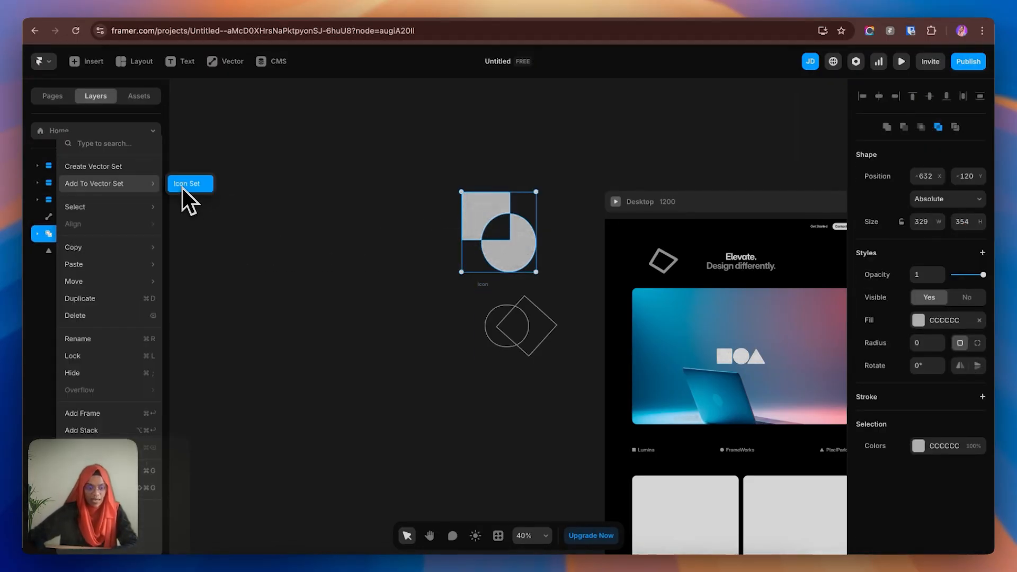
click(182, 185)
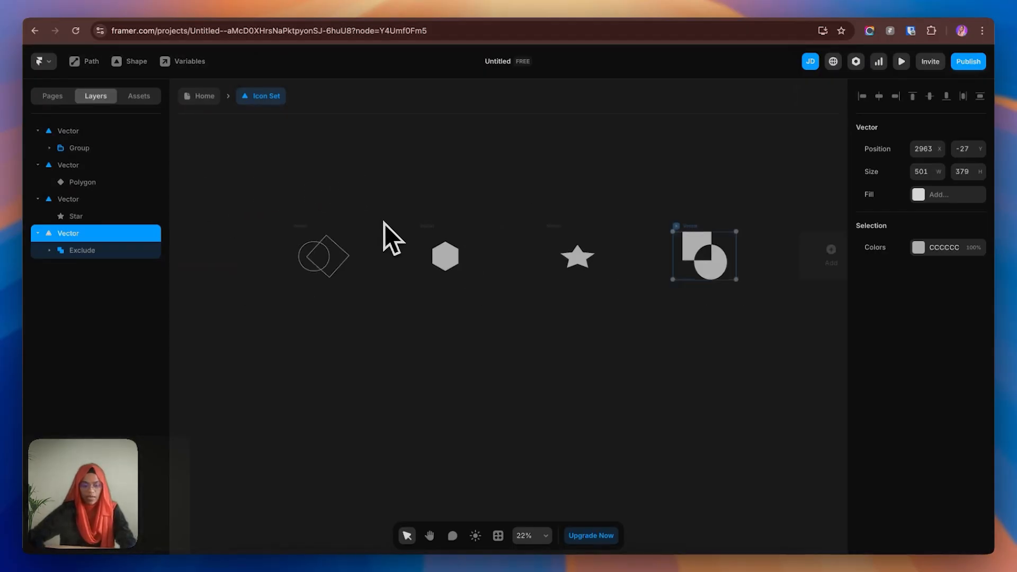
click(205, 96)
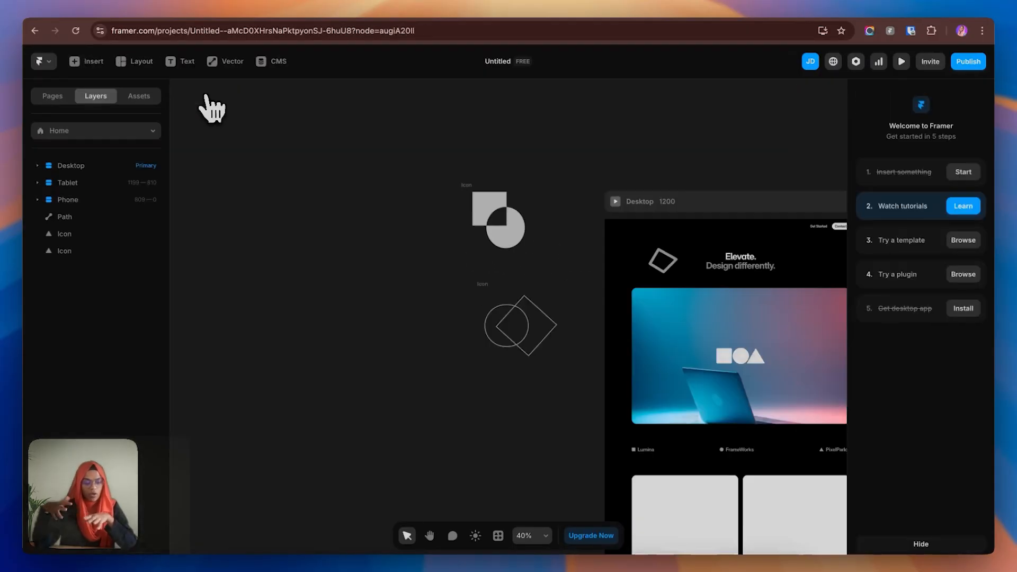